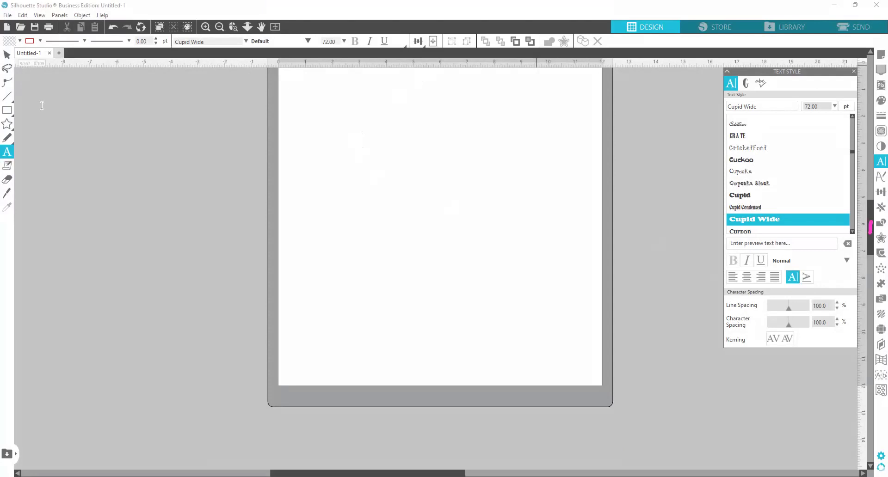
pyautogui.click(329, 202)
pyautogui.click(273, 227)
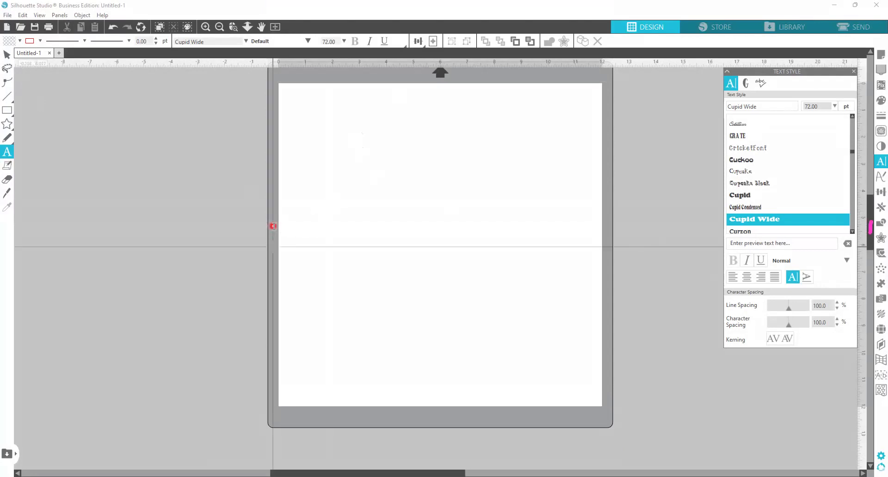
pyautogui.click(277, 223)
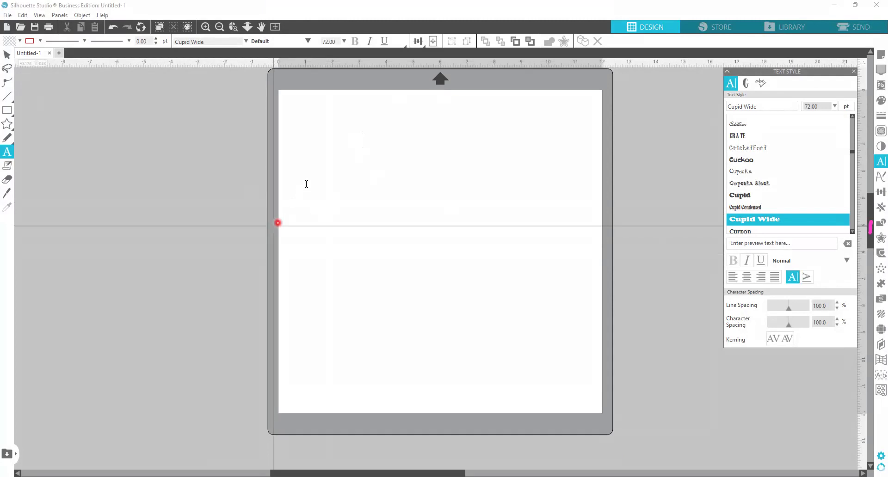
pyautogui.click(306, 184)
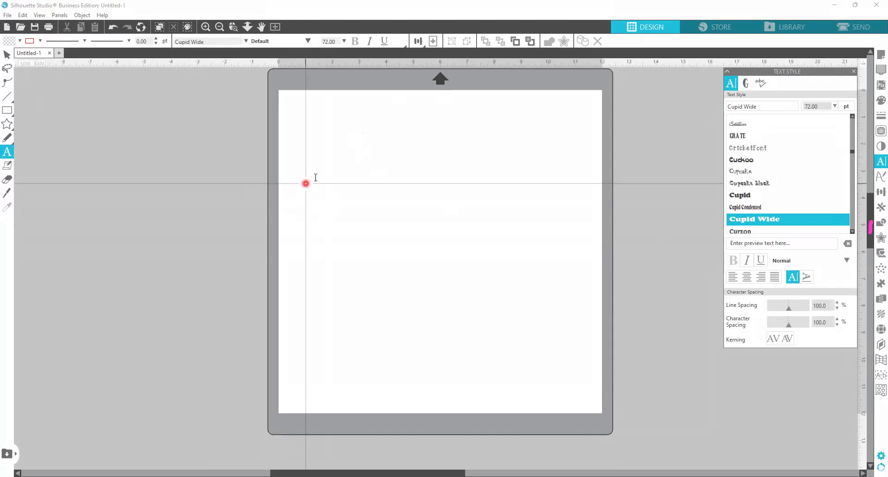
pyautogui.click(448, 187)
pyautogui.click(483, 206)
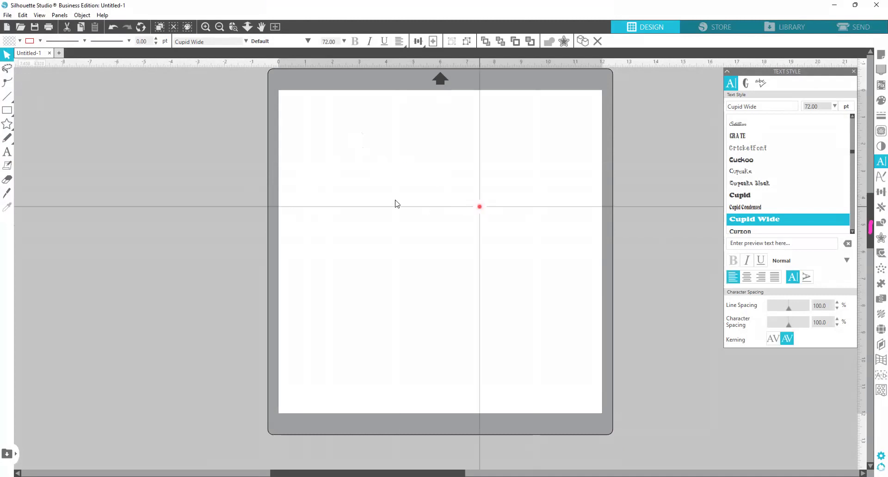
pyautogui.click(7, 179)
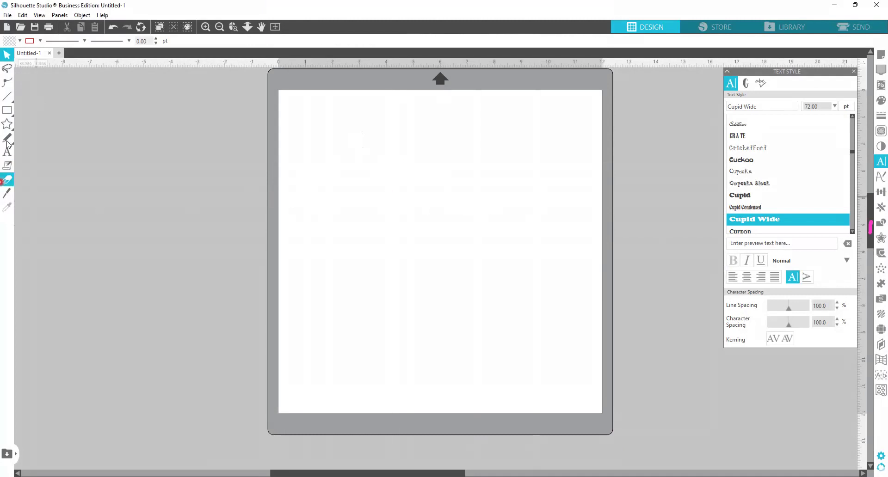
# - Activate the smooth freehand drawing tool and show the Warp settings
pyautogui.click(7, 138)
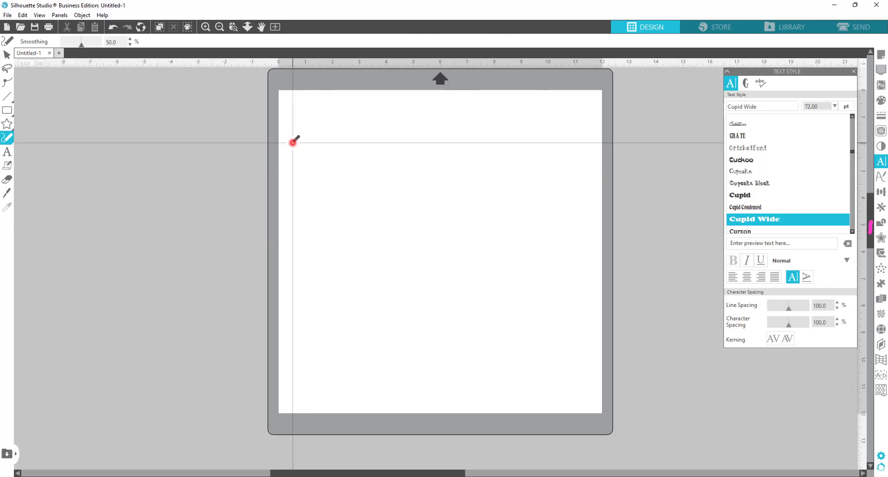
pyautogui.click(58, 17)
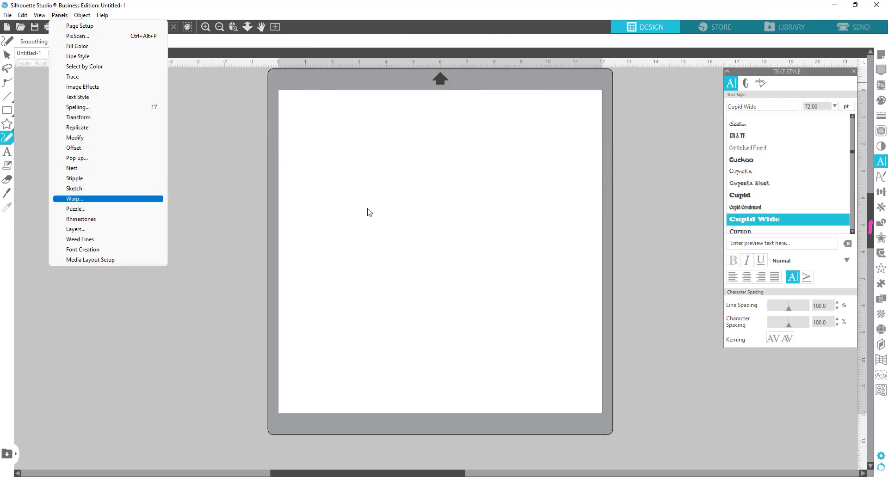
pyautogui.click(876, 363)
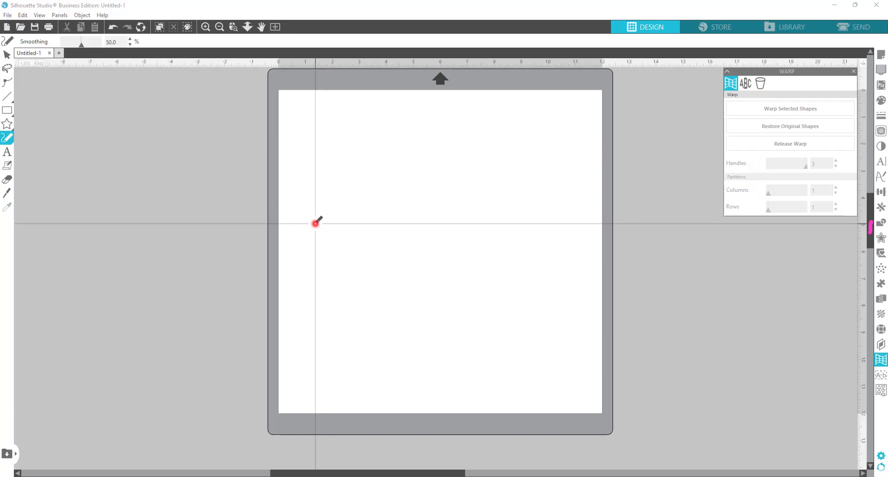
# - Draw a smooth freehand S-shaped wave about 8.52 in wide and 1.72 in high across the page
pyautogui.click(316, 224)
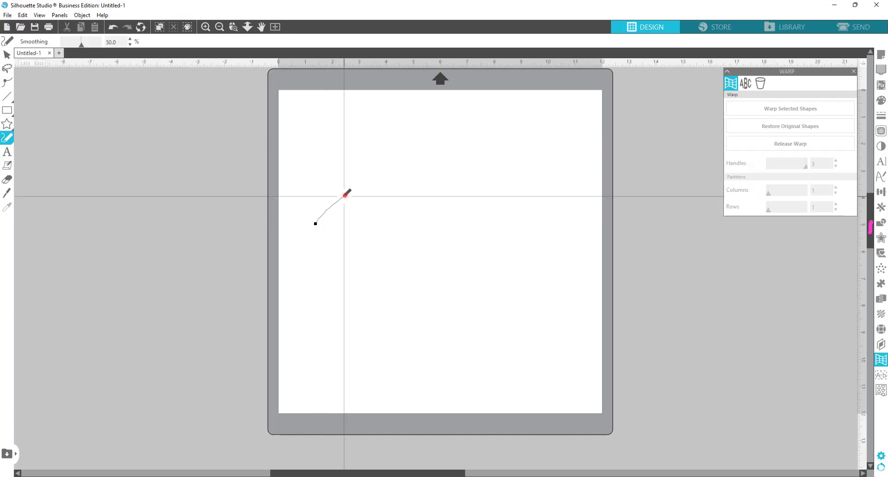
pyautogui.click(354, 192)
pyautogui.click(403, 192)
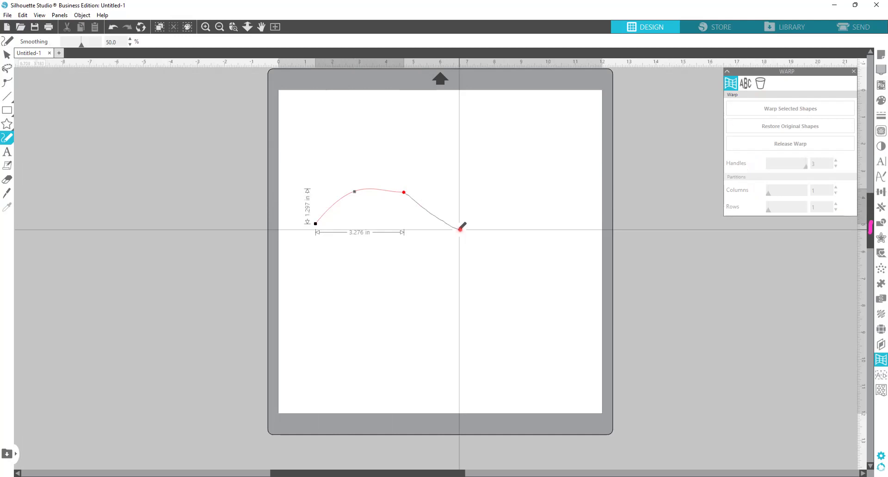
pyautogui.click(467, 231)
pyautogui.click(512, 225)
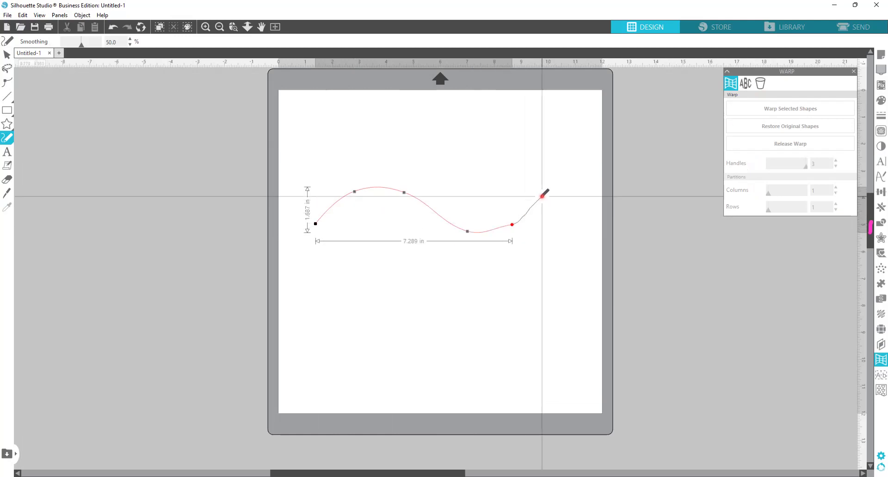
pyautogui.doubleClick(546, 192)
pyautogui.click(569, 203)
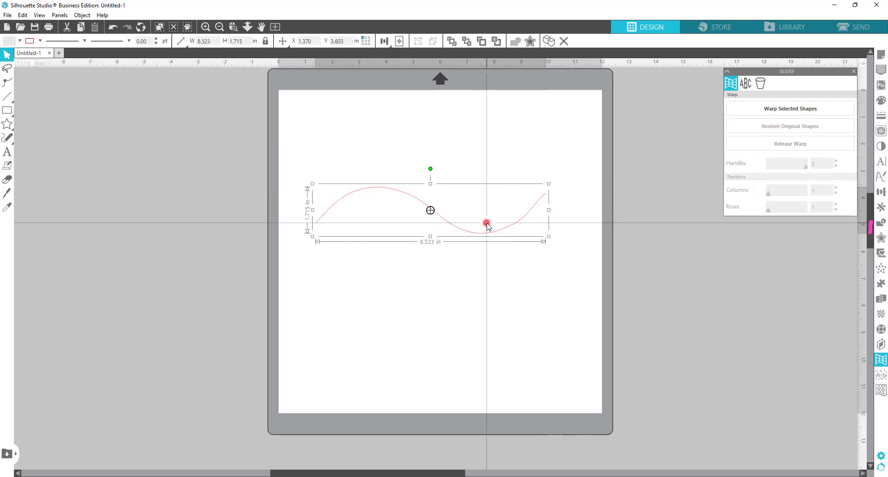
# - Flatten the wave to about 1.32 in high and move it to about X 1.56 in, Y 4.41 in
pyautogui.click(431, 189)
pyautogui.click(431, 190)
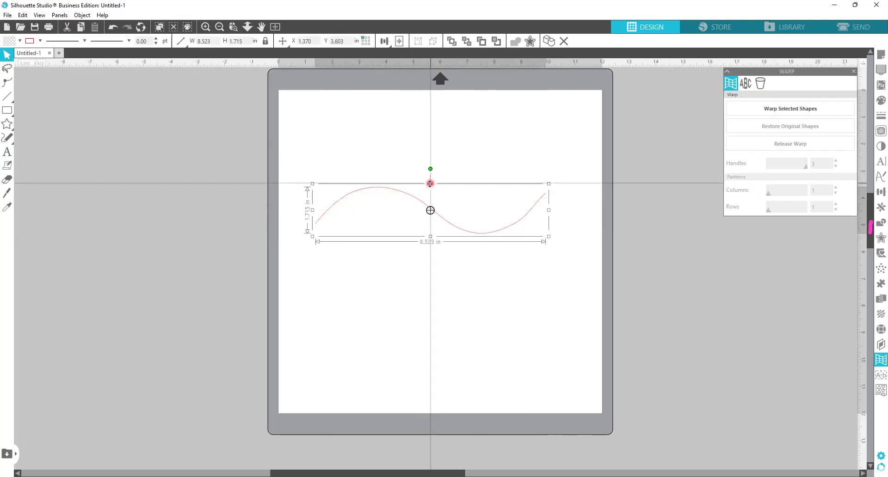
pyautogui.moveTo(430, 184); pyautogui.dragTo(491, 252)
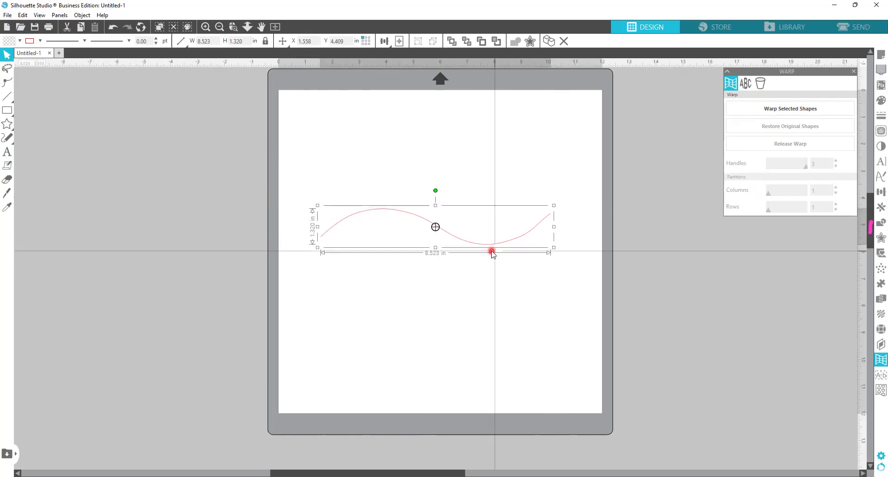
# - Add the text GIVE in Cupid Wide at 72 pt above the wave
pyautogui.click(7, 153)
pyautogui.click(331, 141)
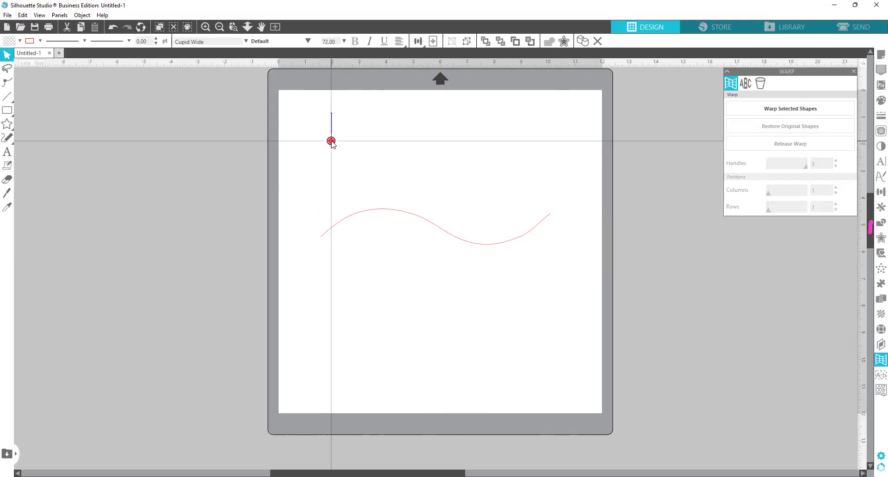
pyautogui.write('GIVE')
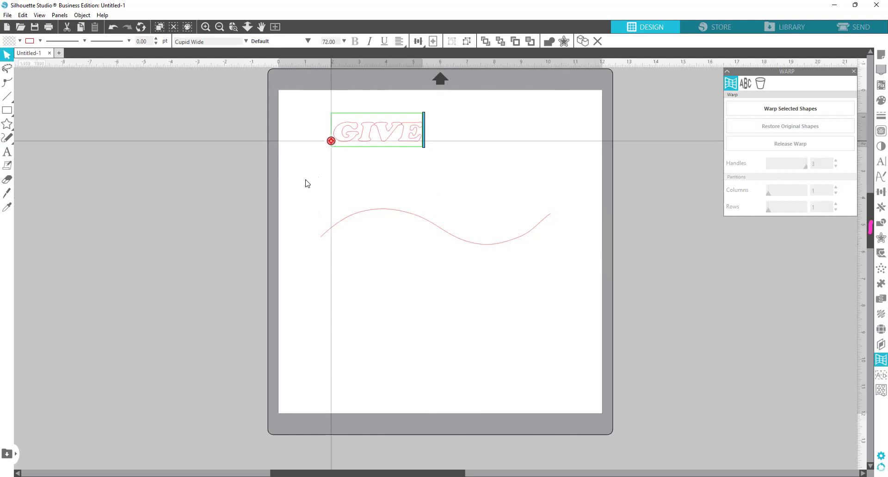
# - Add a separate text object reading THANKS between GIVE and the wave
pyautogui.click(4, 153)
pyautogui.click(350, 181)
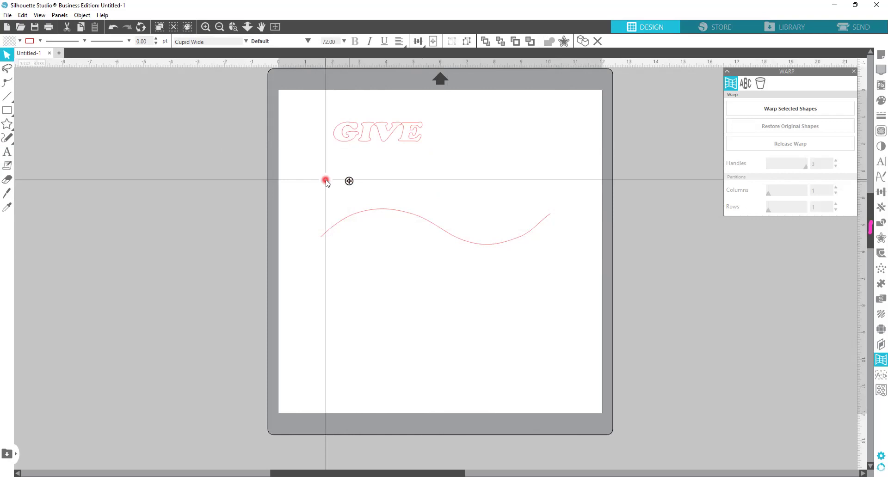
pyautogui.write('THANKS')
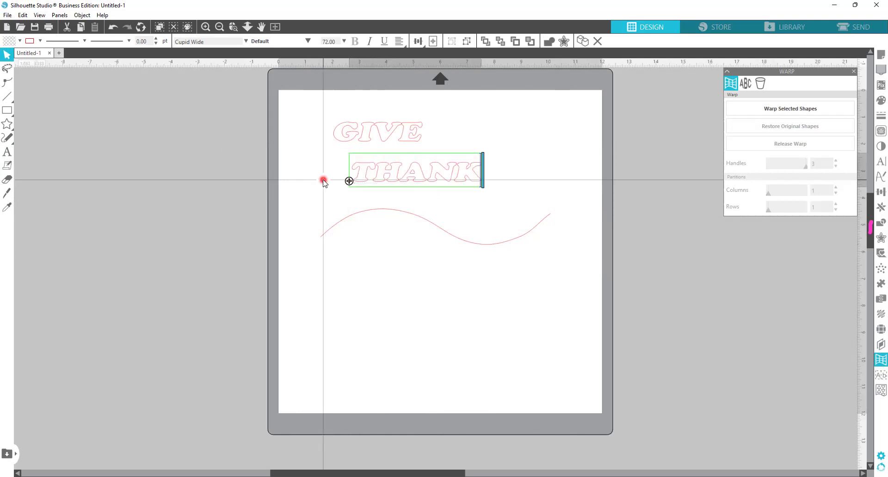
pyautogui.click(523, 121)
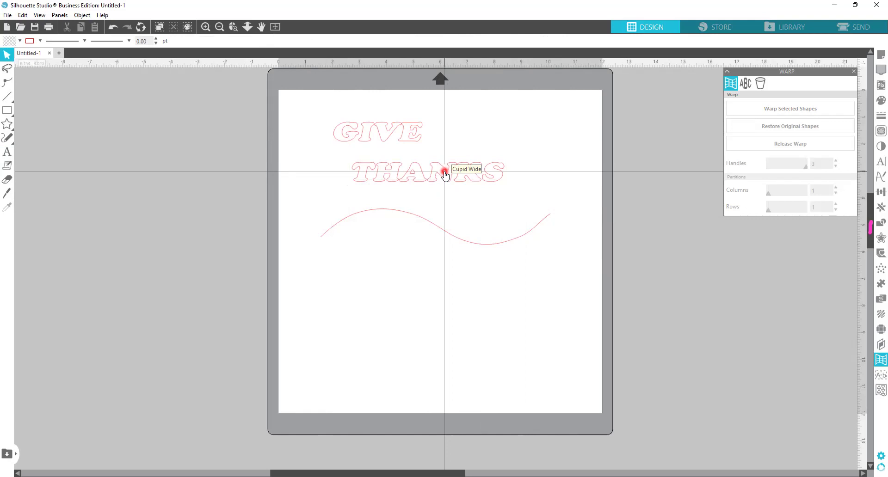
# - Move THANKS below the wave and place GIVE roughly centred above the wave
pyautogui.moveTo(445, 174); pyautogui.dragTo(433, 272)
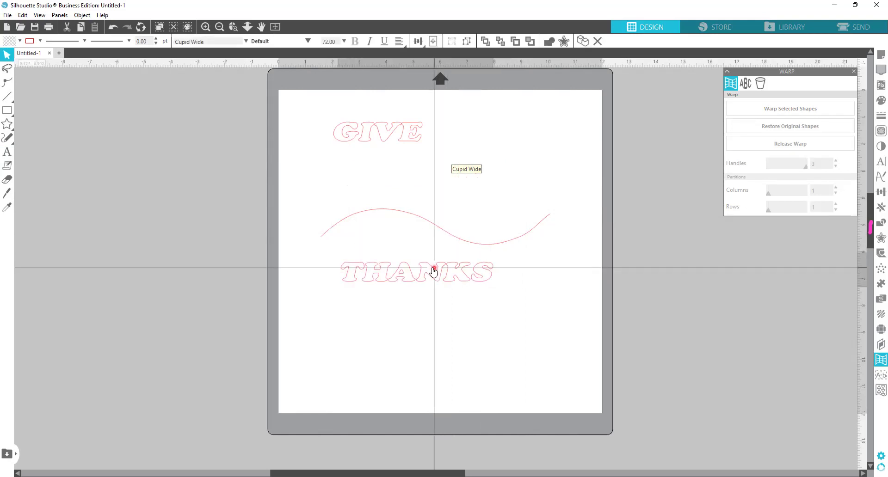
pyautogui.click(318, 245)
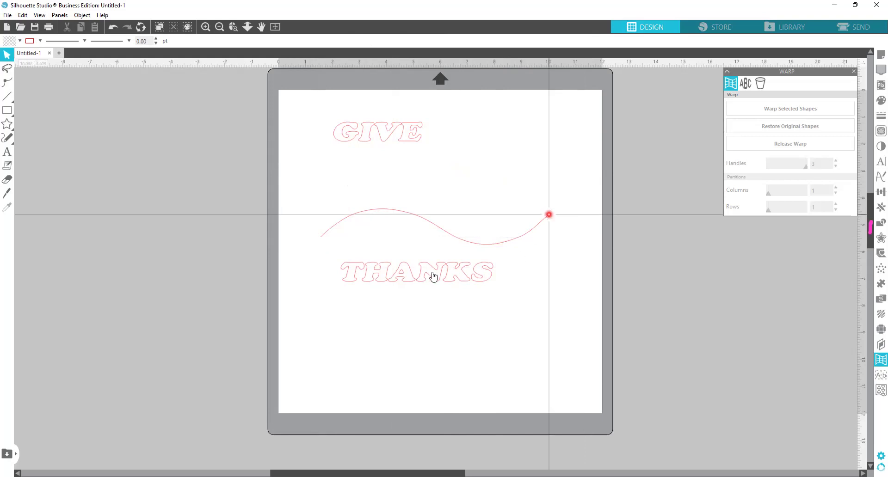
pyautogui.moveTo(432, 273); pyautogui.dragTo(433, 293)
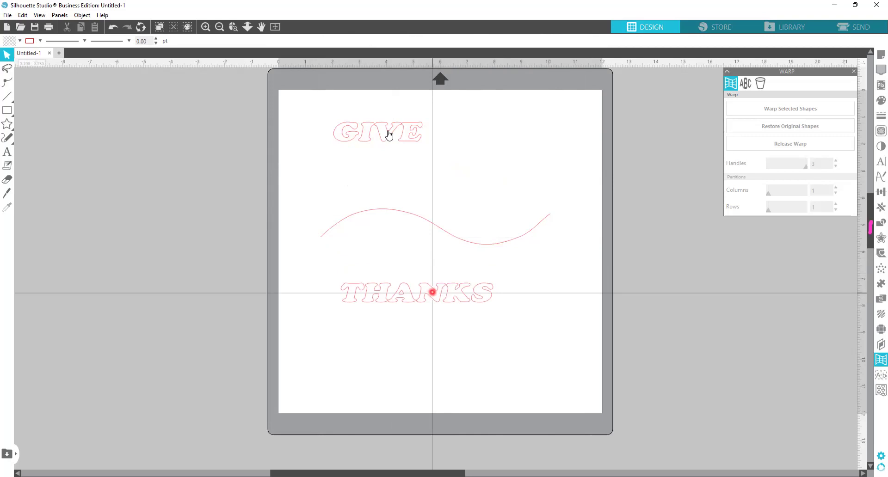
pyautogui.moveTo(388, 135); pyautogui.dragTo(440, 158)
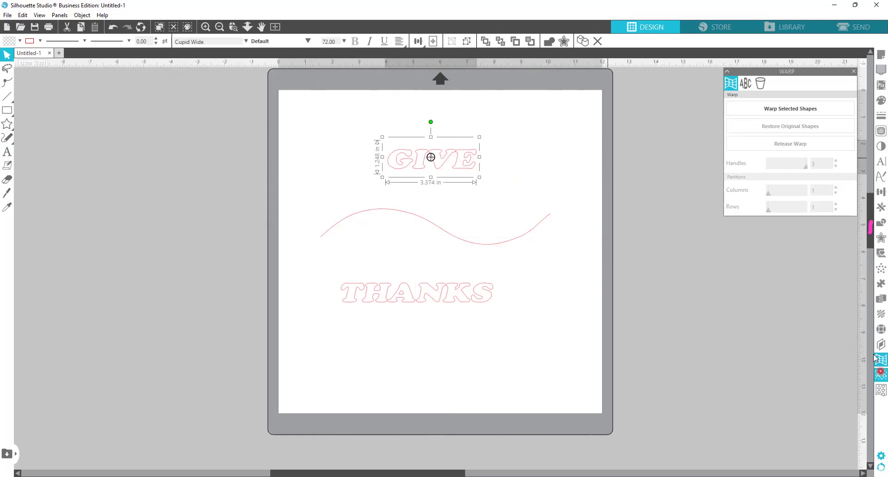
# - Examine the available warp template shapes for the selected word GIVE
pyautogui.click(748, 82)
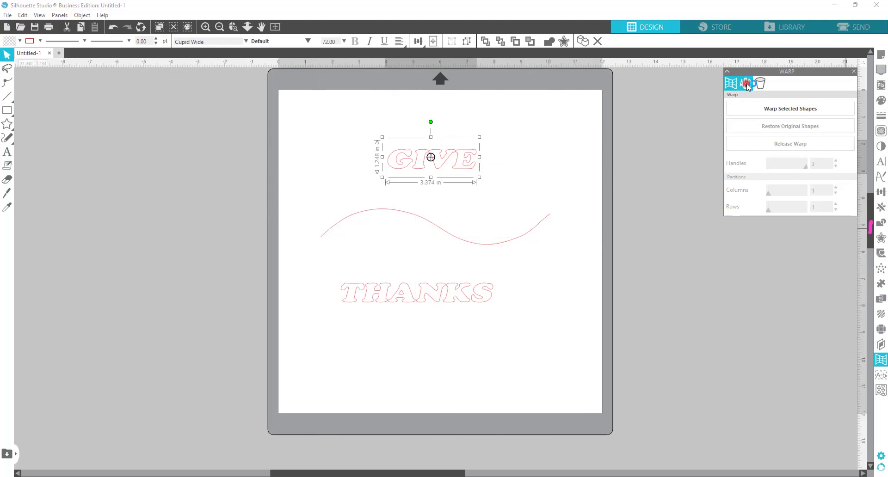
pyautogui.click(770, 169)
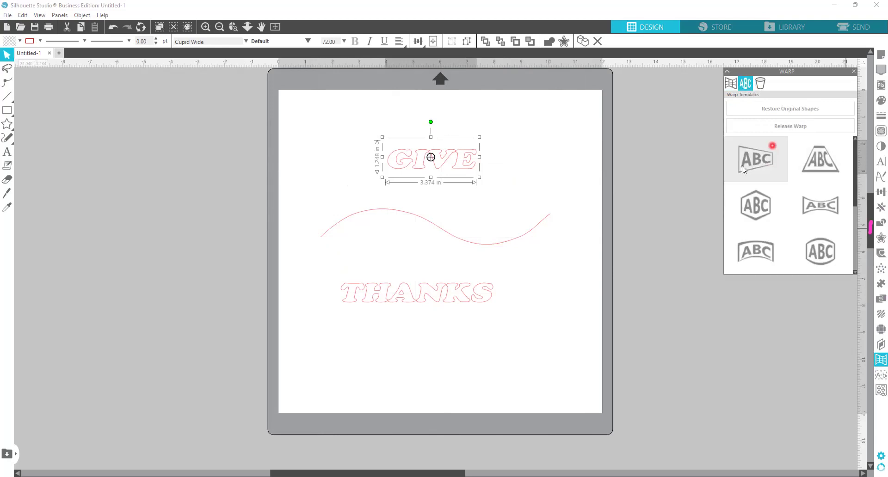
pyautogui.click(742, 204)
pyautogui.click(745, 247)
pyautogui.click(807, 238)
pyautogui.click(800, 151)
pyautogui.click(797, 200)
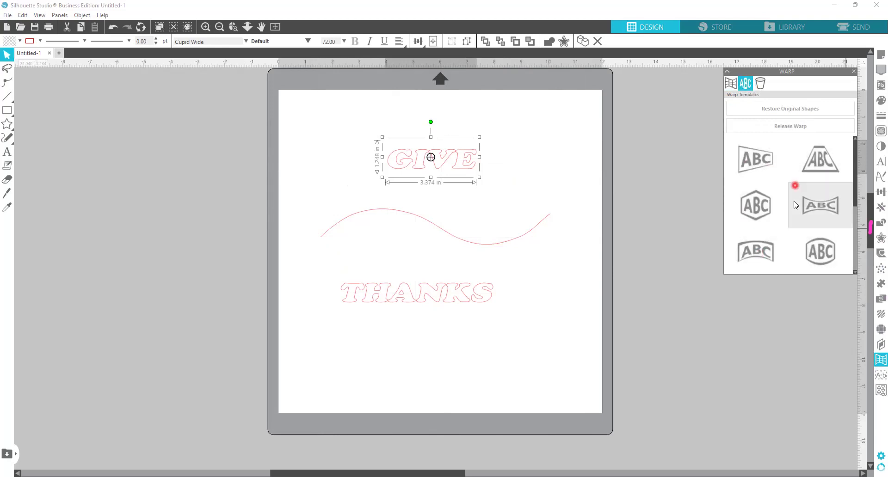
pyautogui.click(794, 253)
pyautogui.scroll(-1, 795, 254)
pyautogui.scroll(-1, 792, 206)
pyautogui.click(793, 207)
pyautogui.scroll(-1, 792, 215)
pyautogui.click(793, 216)
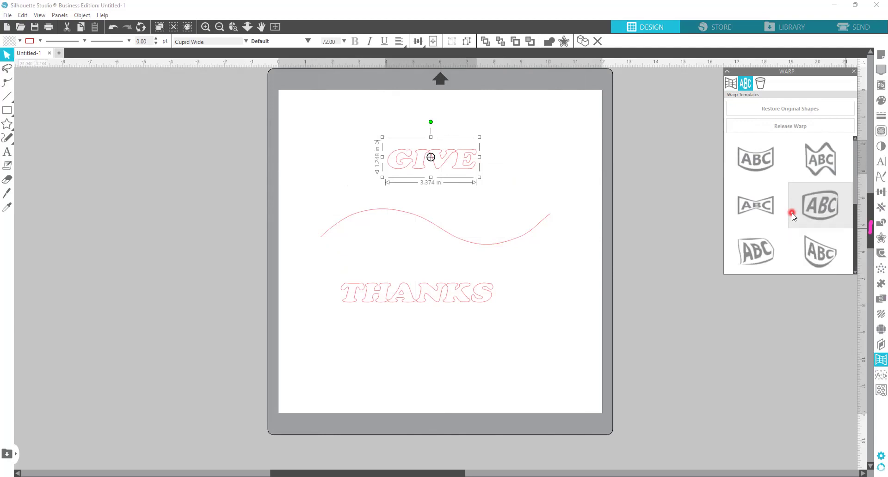
pyautogui.click(818, 157)
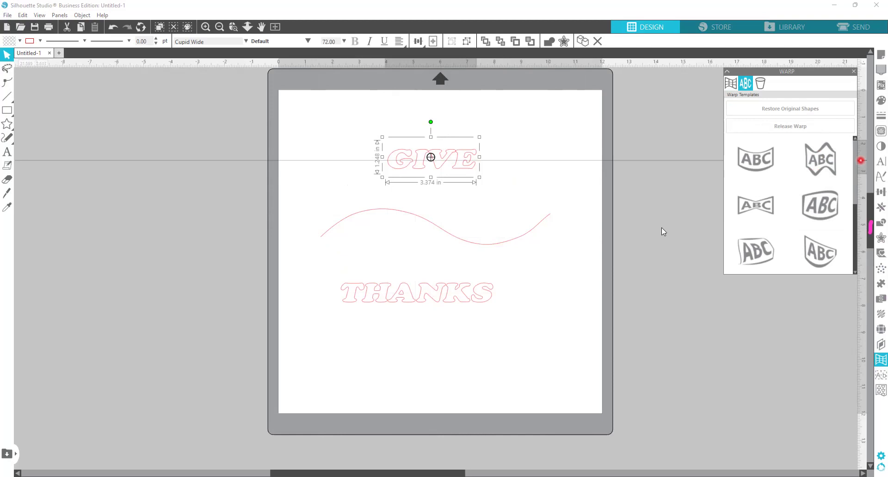
pyautogui.scroll(3, 767, 216)
pyautogui.click(763, 218)
pyautogui.scroll(1, 780, 212)
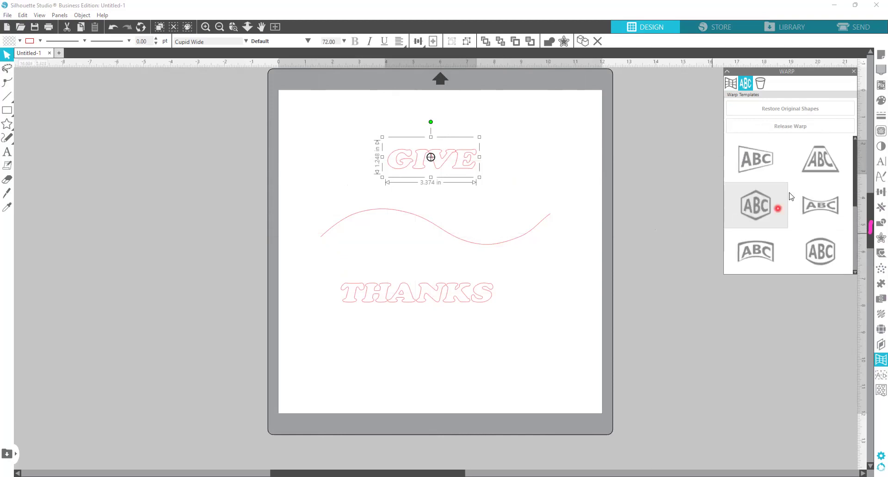
# - Try a free-form warp on GIVE by pulling its lower-right corner outward, and undo the warp
pyautogui.click(731, 85)
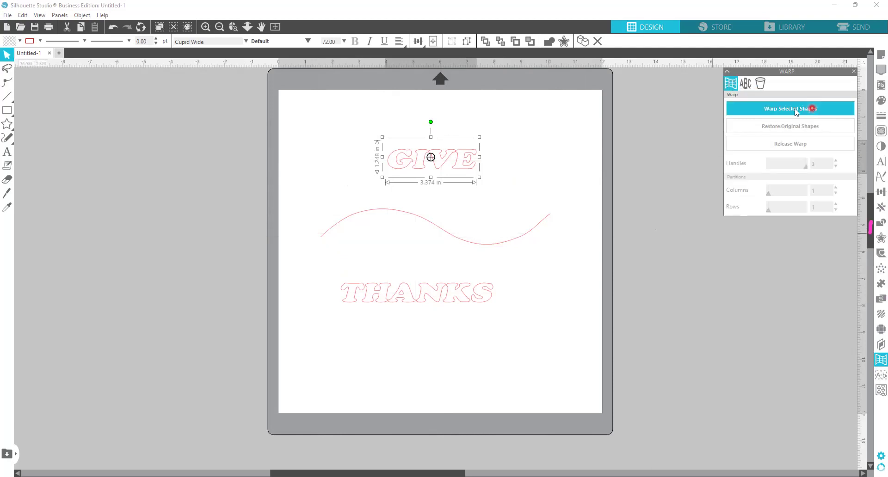
pyautogui.click(794, 109)
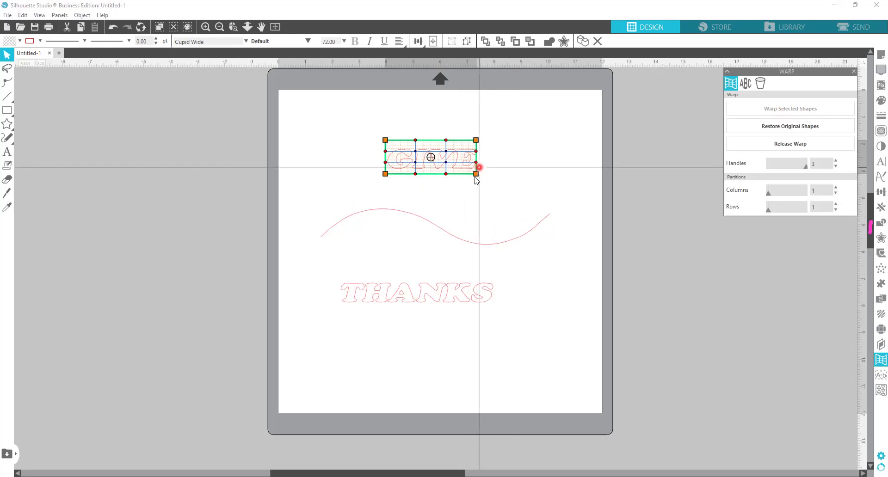
pyautogui.moveTo(476, 175); pyautogui.dragTo(511, 175)
pyautogui.hotkey('ctrl', 'z')
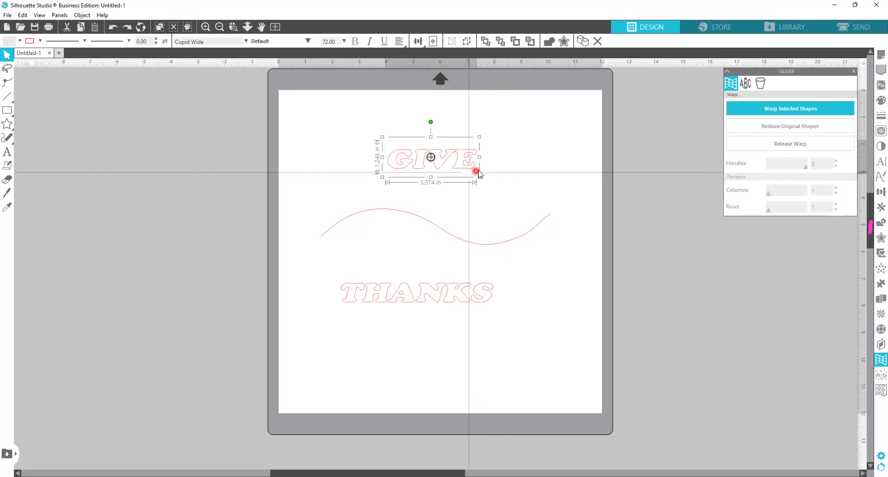
# - Move GIVE down to just above the wave and select the wave
pyautogui.moveTo(445, 163); pyautogui.dragTo(433, 186)
pyautogui.click(496, 245)
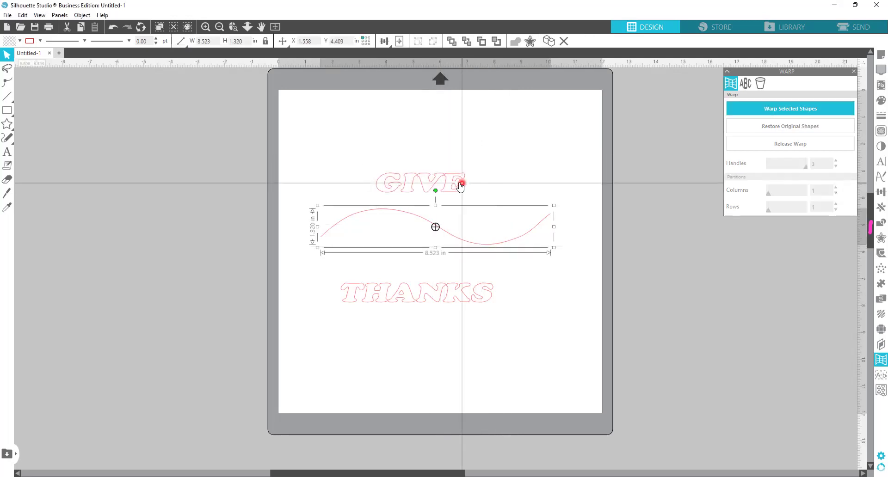
pyautogui.click(459, 184)
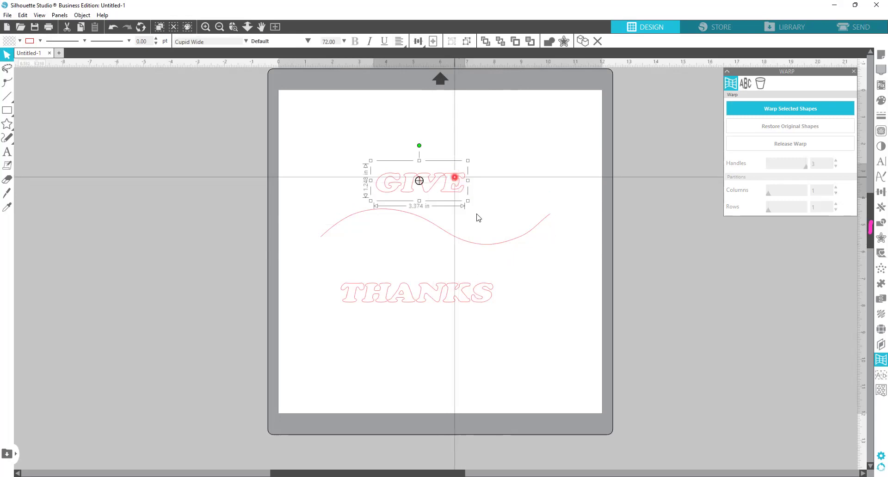
pyautogui.click(501, 245)
pyautogui.click(521, 241)
pyautogui.click(535, 225)
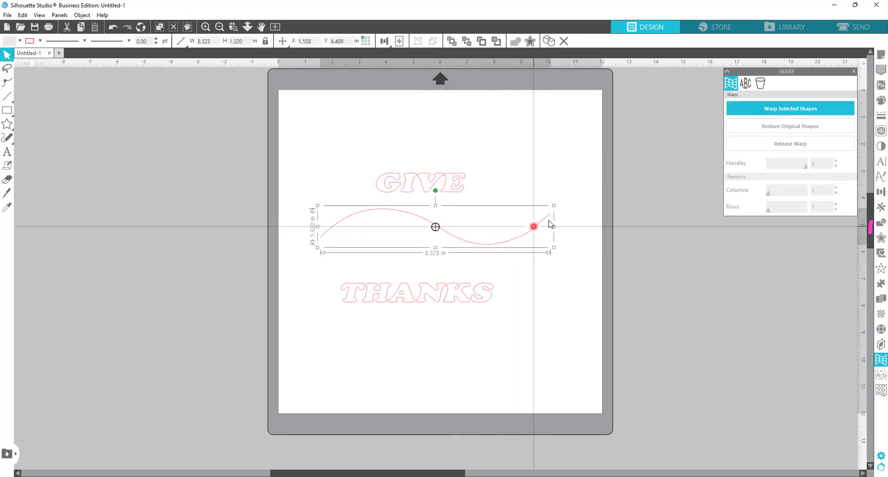
# - Narrow the wave to about 6.16 in wide, flatten its height slightly, and centre it between the two words
pyautogui.click(554, 229)
pyautogui.moveTo(555, 231); pyautogui.dragTo(489, 238)
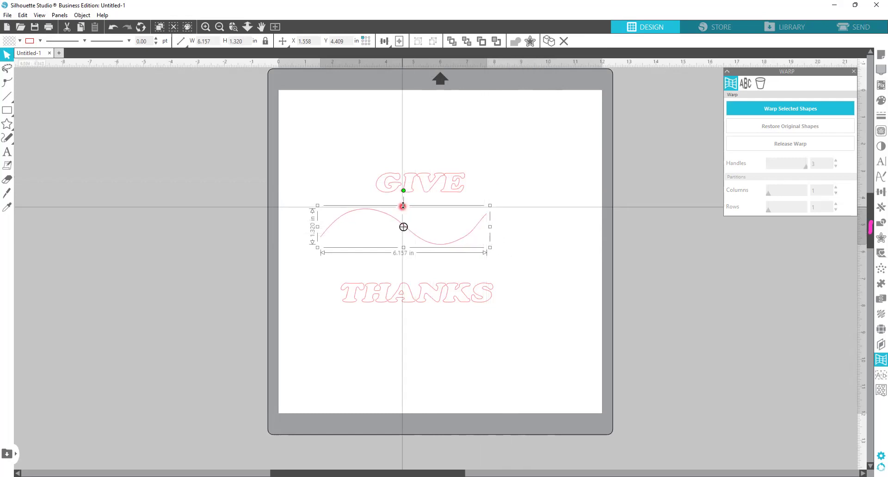
pyautogui.moveTo(403, 205); pyautogui.dragTo(403, 221)
pyautogui.moveTo(446, 245); pyautogui.dragTo(465, 249)
# - Enlarge GIVE proportionally to about 6.47 in wide so it spans the wave, and position it directly above the wave
pyautogui.click(389, 185)
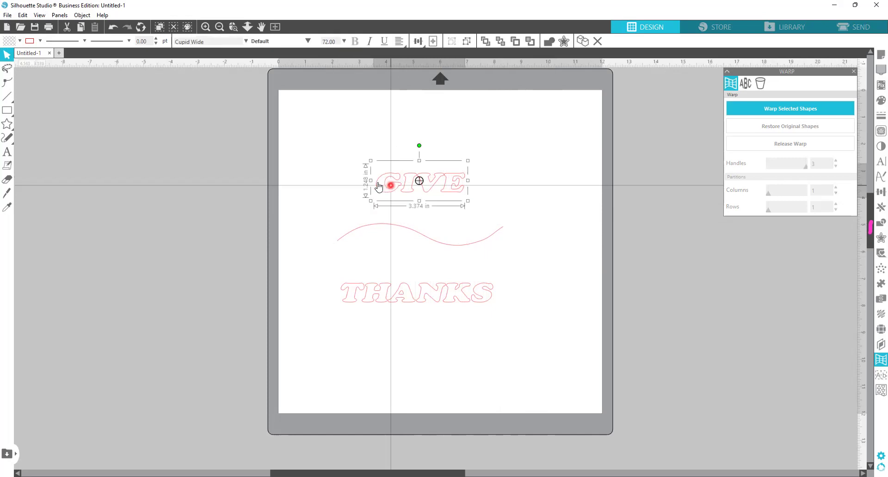
pyautogui.moveTo(370, 201); pyautogui.dragTo(331, 216)
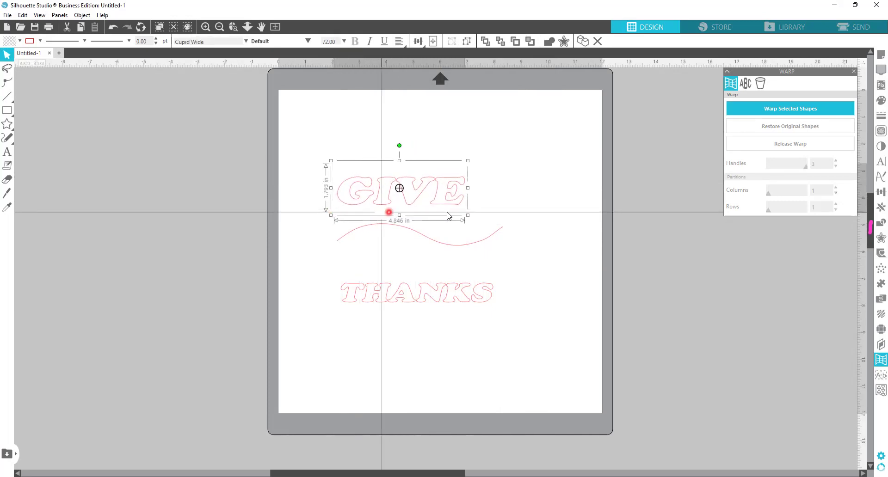
pyautogui.click(486, 214)
pyautogui.click(463, 209)
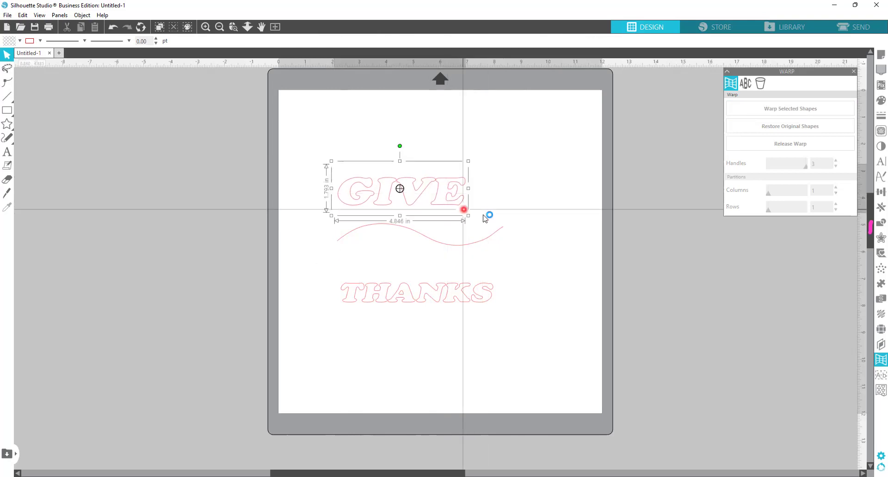
pyautogui.moveTo(468, 215); pyautogui.dragTo(520, 216)
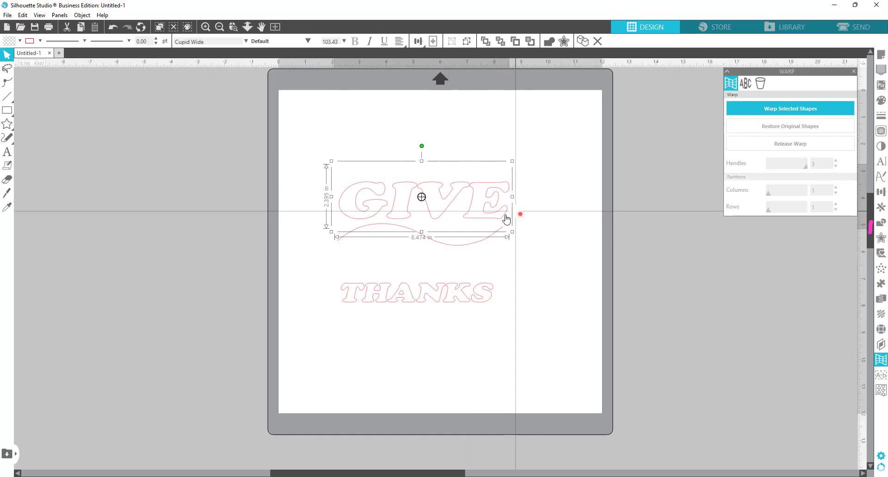
pyautogui.moveTo(430, 210); pyautogui.dragTo(431, 210)
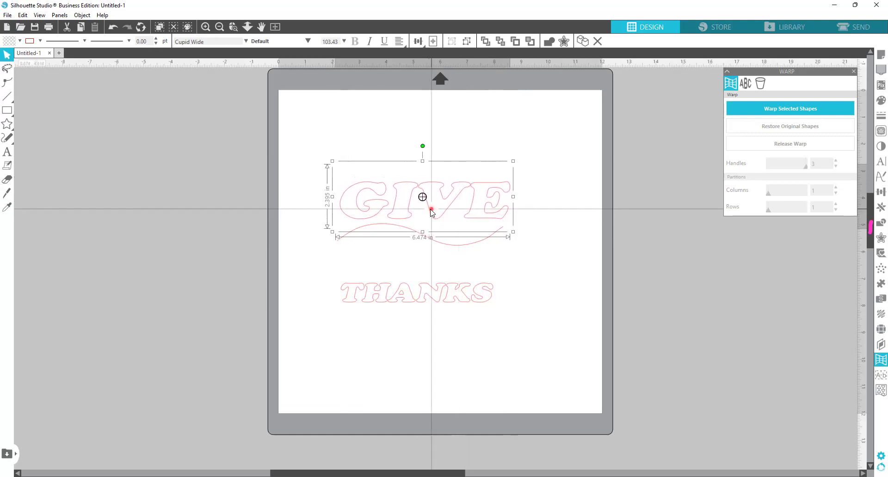
# - Move THANKS up near the wave, enlarge it to about 6.45 in wide, and leave a small gap below the wave
pyautogui.moveTo(432, 300); pyautogui.dragTo(426, 264)
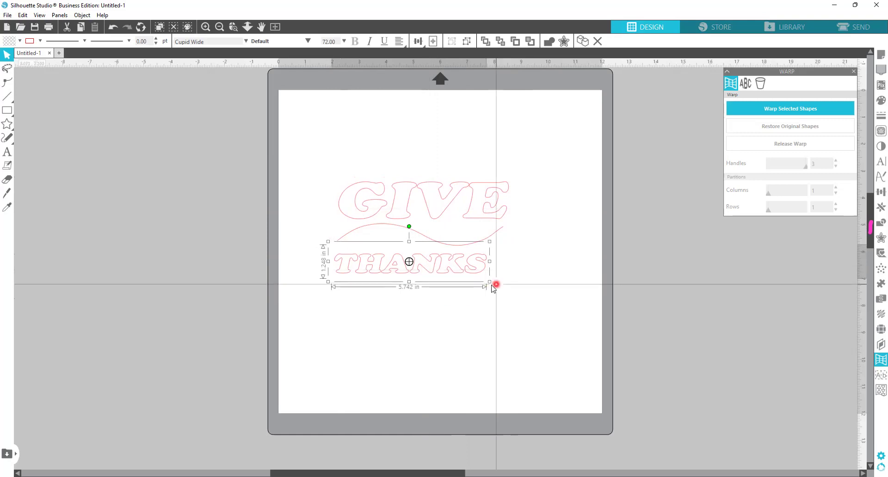
pyautogui.moveTo(493, 286); pyautogui.dragTo(510, 287)
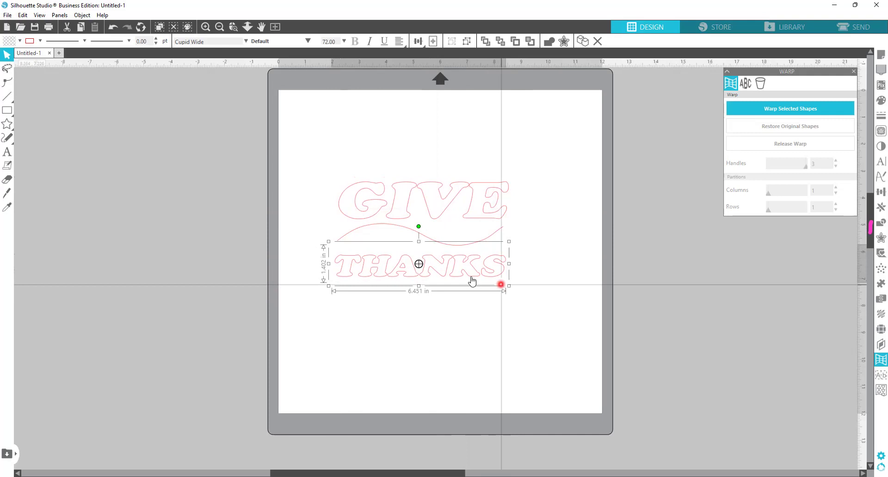
pyautogui.moveTo(455, 265); pyautogui.dragTo(450, 280)
pyautogui.click(557, 274)
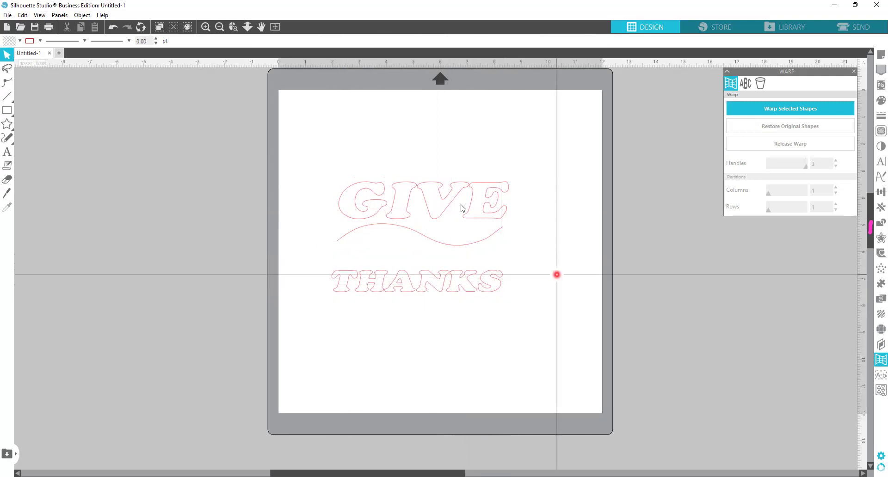
# - Apply a free-form warp to GIVE and bend its lower edge into a crest and trough that follow the wave
pyautogui.click(453, 203)
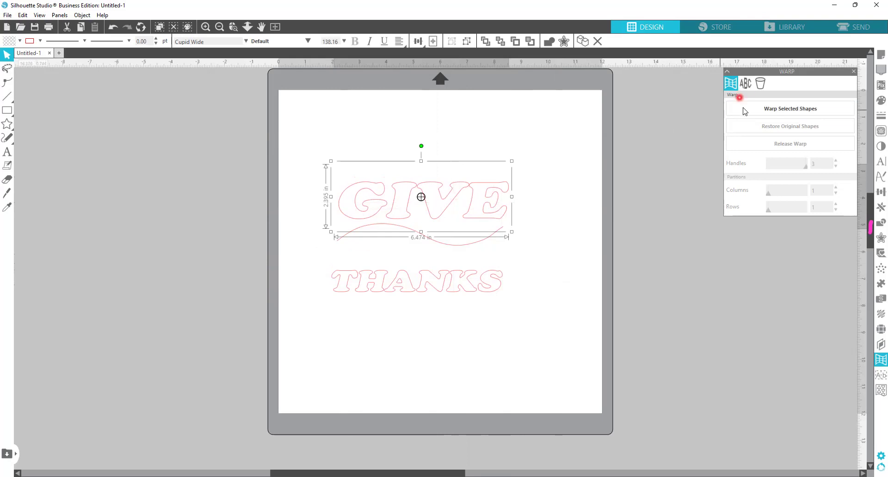
pyautogui.click(773, 111)
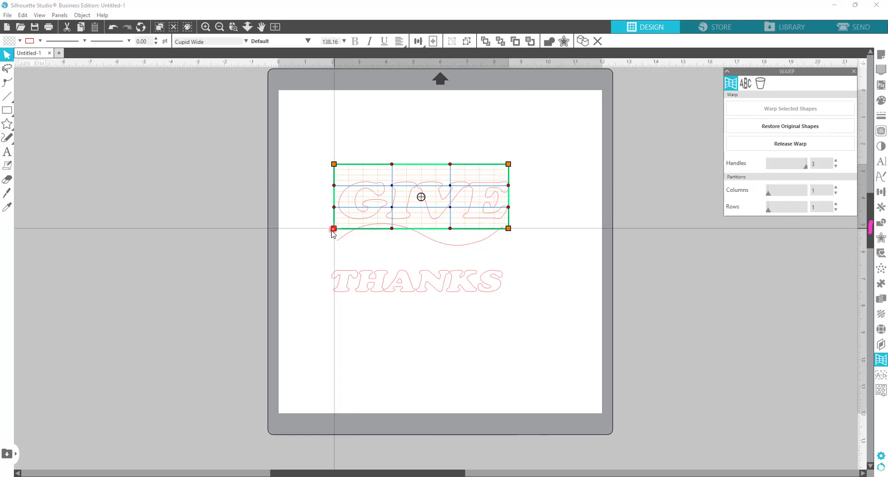
pyautogui.moveTo(331, 231); pyautogui.dragTo(328, 239)
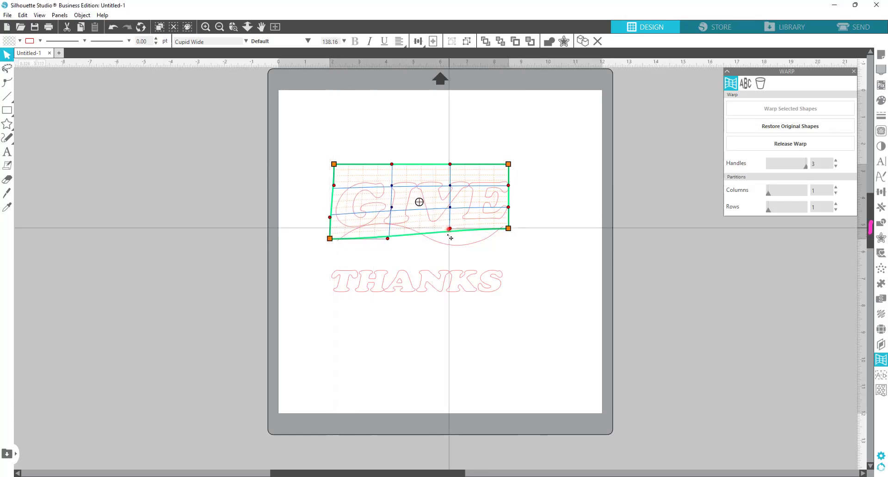
pyautogui.moveTo(449, 229); pyautogui.dragTo(437, 295)
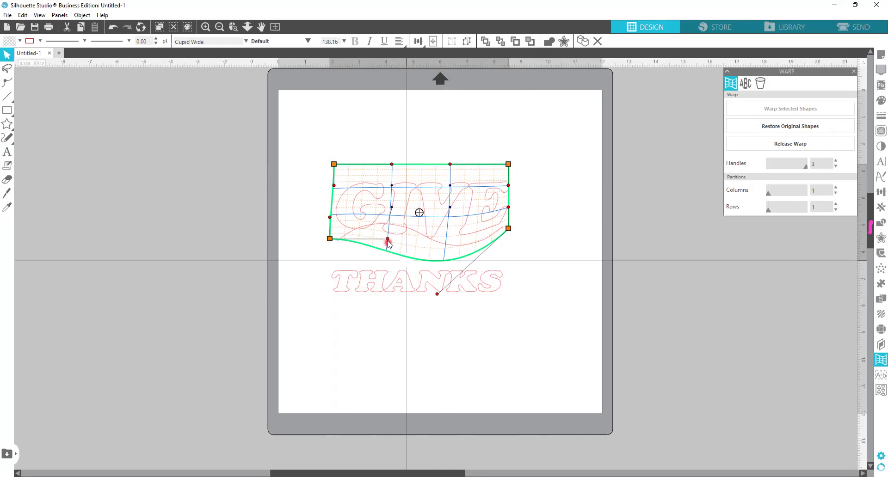
pyautogui.moveTo(388, 244); pyautogui.dragTo(398, 204)
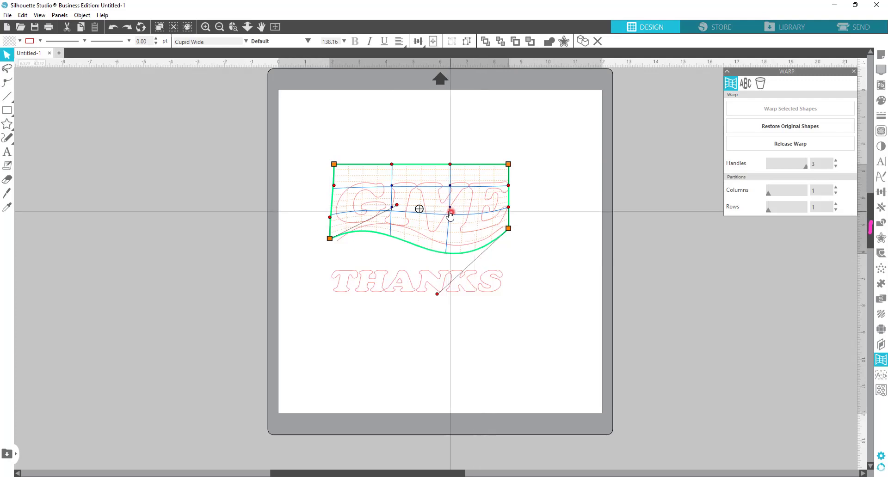
pyautogui.moveTo(449, 225); pyautogui.dragTo(432, 192)
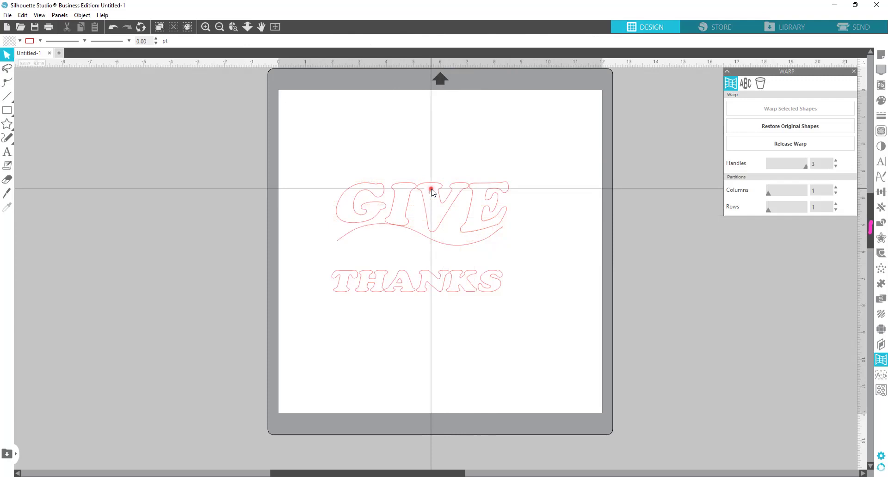
# - Stretch the V and E of GIVE downward by pulling the lower-right inner mesh point almost to the warp's bottom edge
pyautogui.click(440, 194)
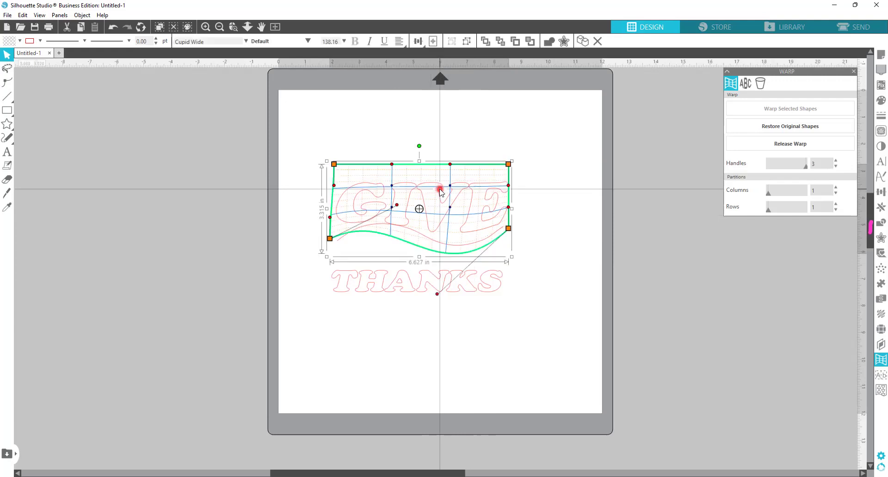
pyautogui.click(447, 256)
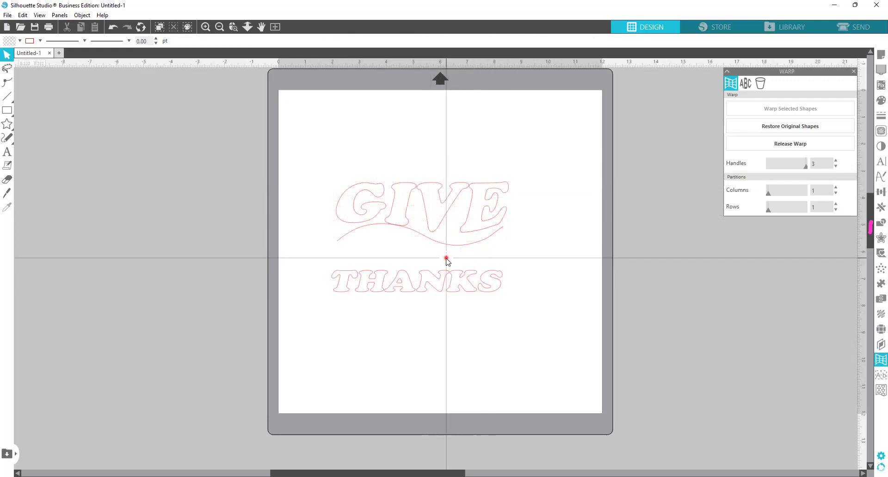
pyautogui.click(442, 222)
pyautogui.click(451, 207)
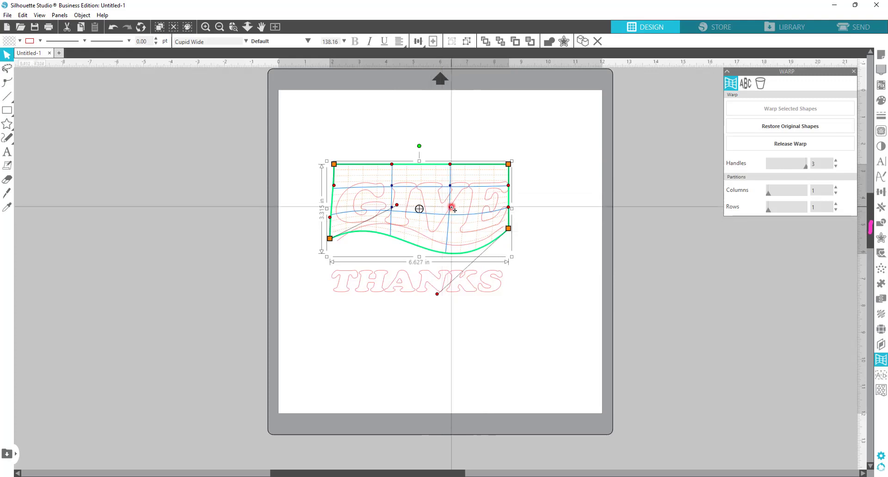
pyautogui.moveTo(449, 214); pyautogui.dragTo(449, 249)
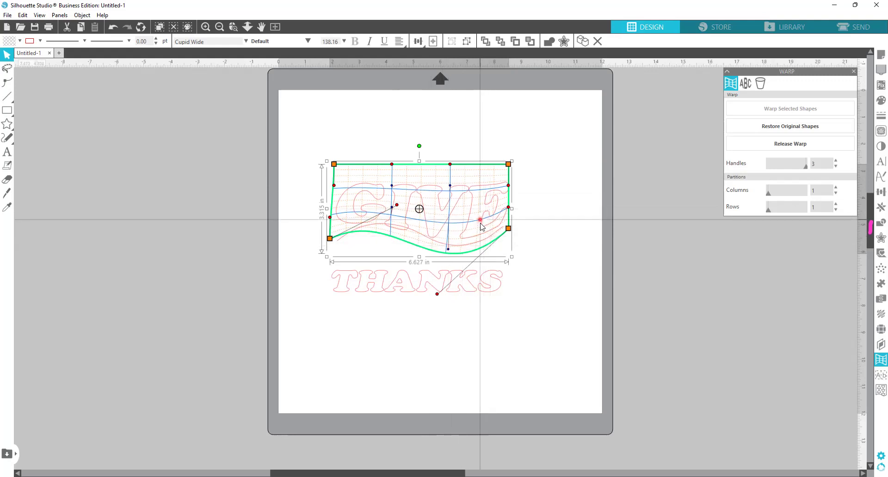
# - Shift the warped GIVE slightly right and up to align its lower edge with the wave
pyautogui.moveTo(480, 220); pyautogui.dragTo(512, 229)
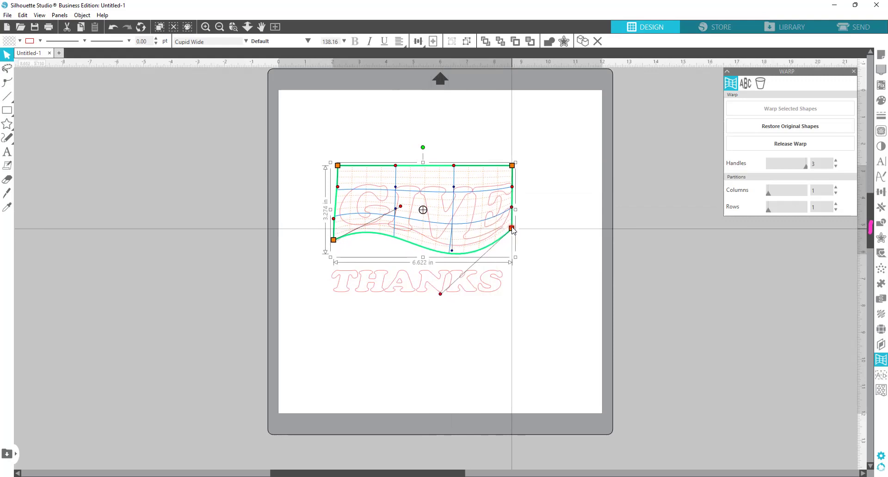
pyautogui.click(396, 237)
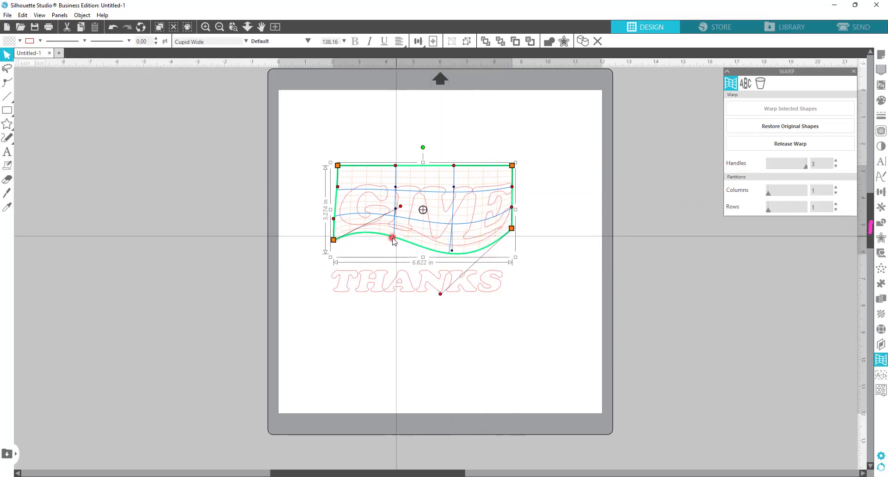
pyautogui.moveTo(396, 238); pyautogui.dragTo(398, 233)
# - Try deleting the letters inside the warped GIVE text, and undo the deletion
pyautogui.doubleClick(448, 222)
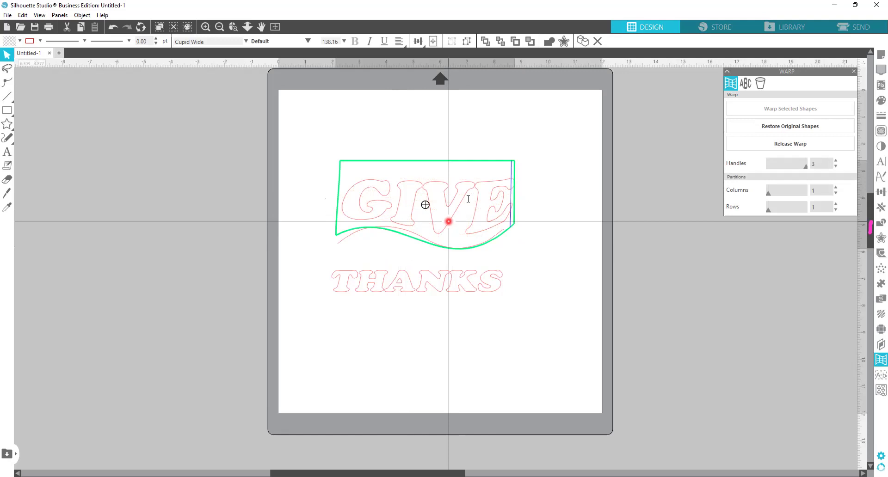
pyautogui.click(426, 198)
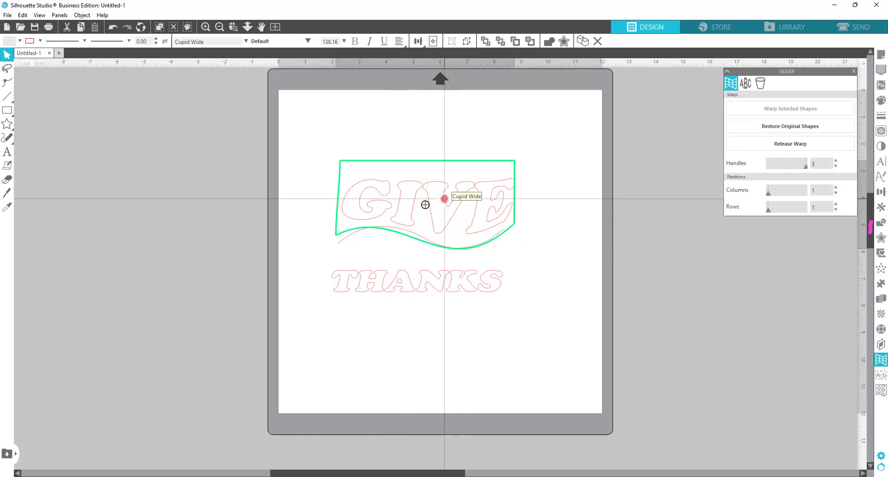
pyautogui.press('BackSpace')
pyautogui.press('BackSpace')
pyautogui.press('BackSpace')
pyautogui.press('BackSpace')
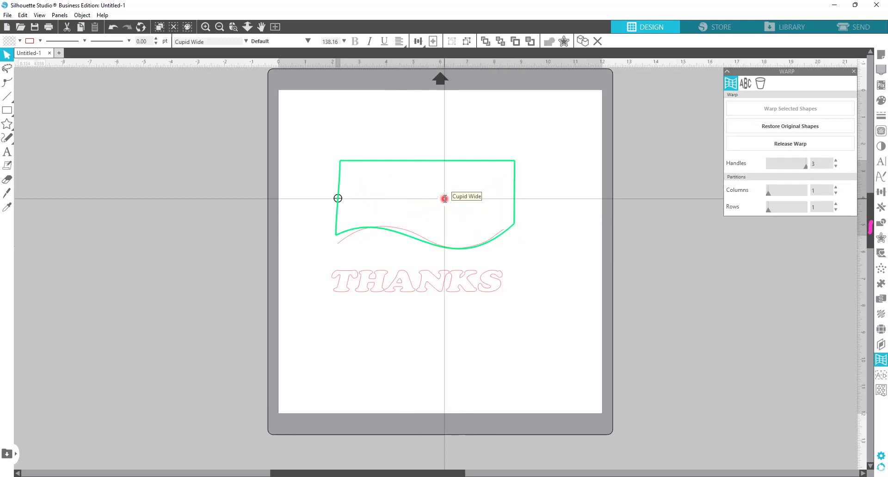
pyautogui.click(478, 267)
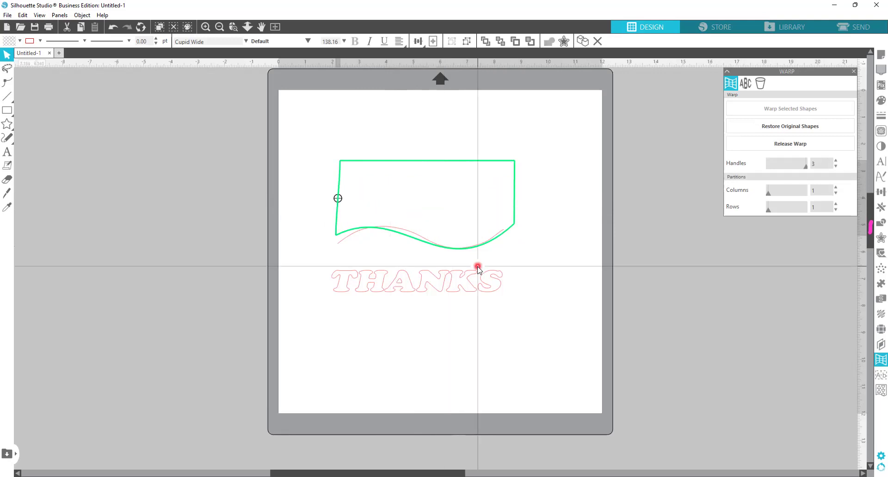
pyautogui.click(286, 211)
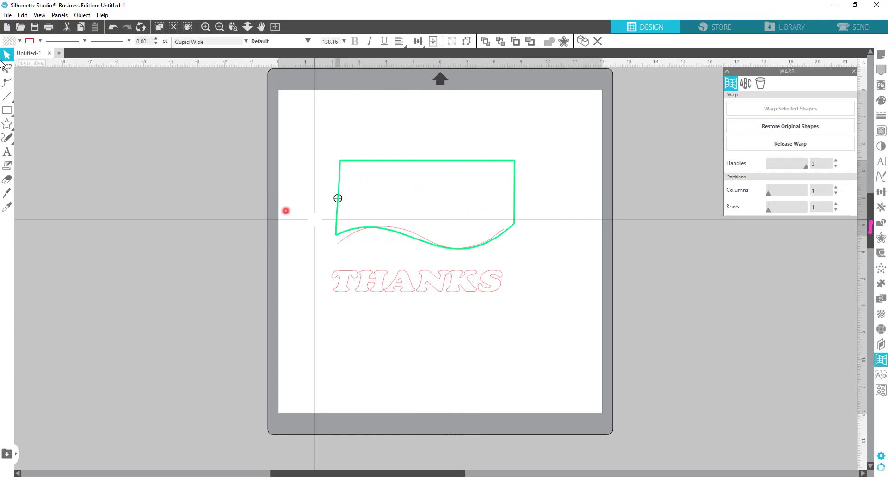
pyautogui.hotkey('ctrl', 'z')
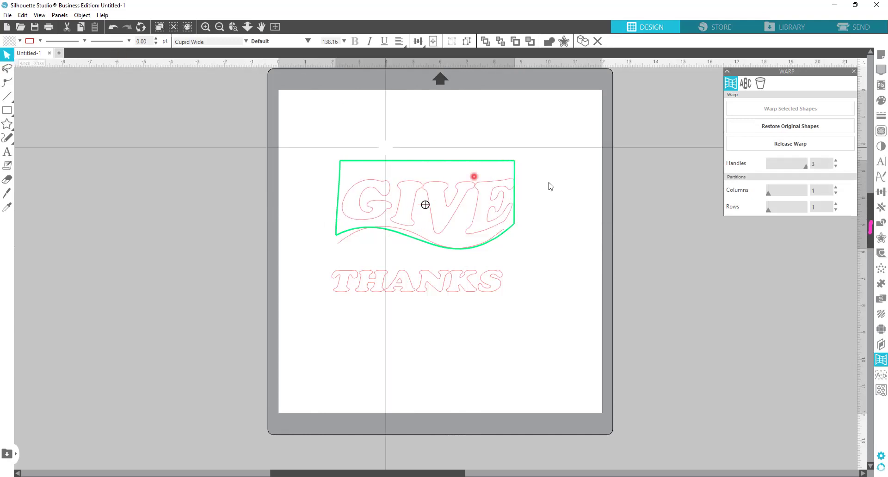
pyautogui.click(549, 187)
# - Extend the lower-left corner of GIVE's warp down to the wave's start and fine-tune the adjacent bottom-edge curve handle
pyautogui.click(454, 184)
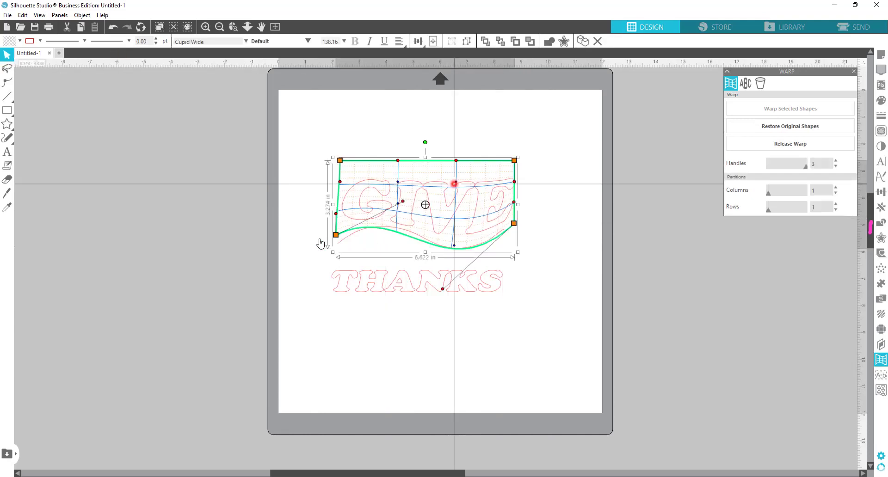
pyautogui.moveTo(337, 235); pyautogui.dragTo(399, 207)
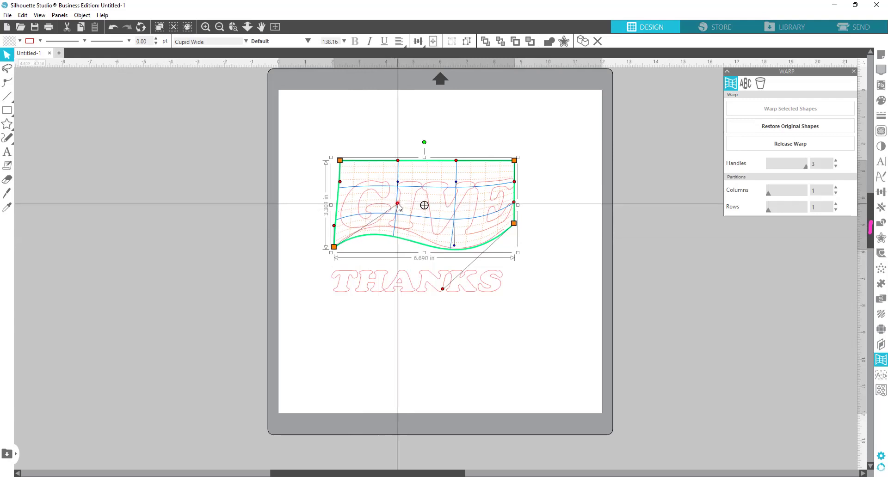
pyautogui.click(440, 217)
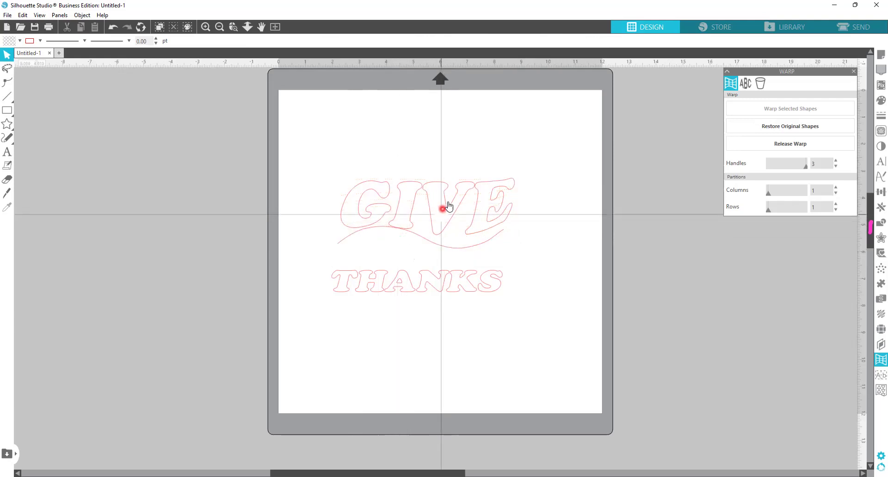
# - Lower the upper-right inner mesh point of GIVE slightly and pull the lower-right inner point far down over THANKS
pyautogui.click(445, 206)
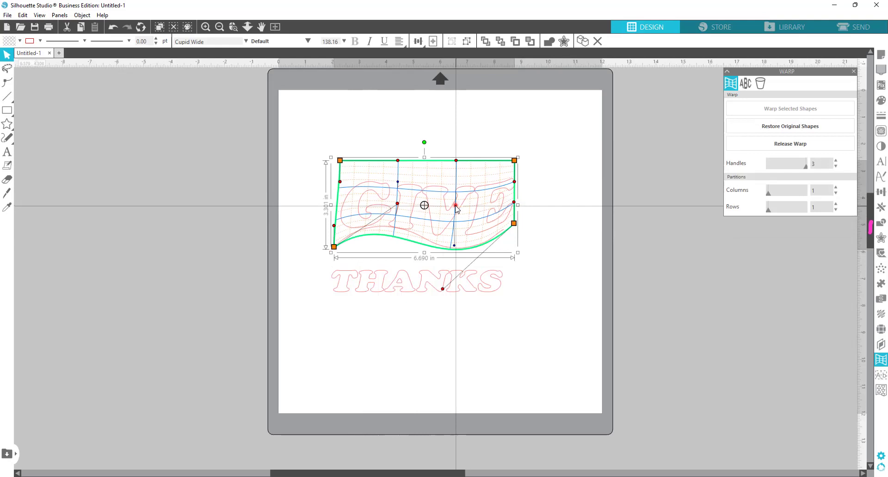
pyautogui.moveTo(456, 186); pyautogui.dragTo(456, 184)
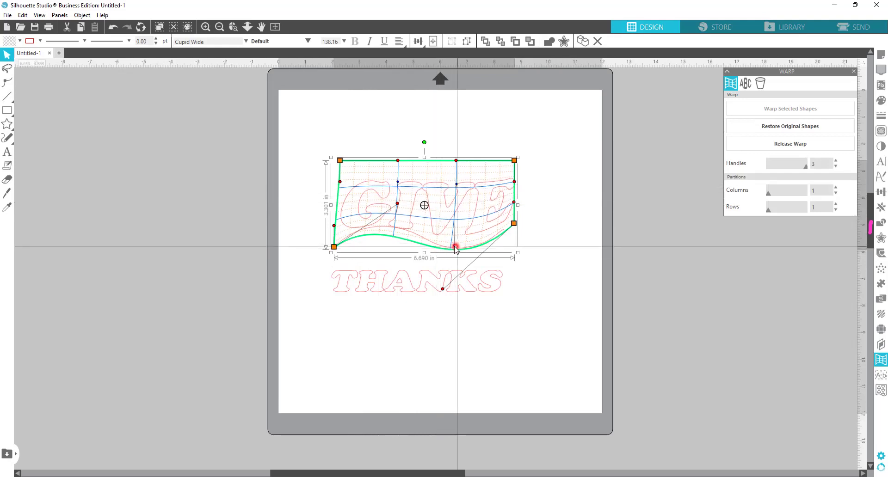
pyautogui.moveTo(454, 246); pyautogui.dragTo(327, 230)
pyautogui.moveTo(375, 285); pyautogui.dragTo(465, 295)
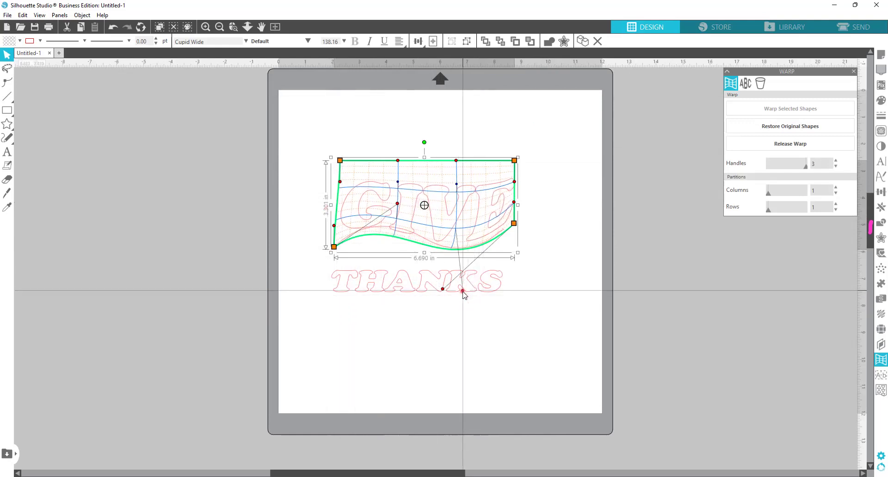
# - Nudge the warped GIVE slightly upward over the wave and select it for further warping
pyautogui.click(396, 226)
pyautogui.moveTo(396, 218); pyautogui.dragTo(418, 214)
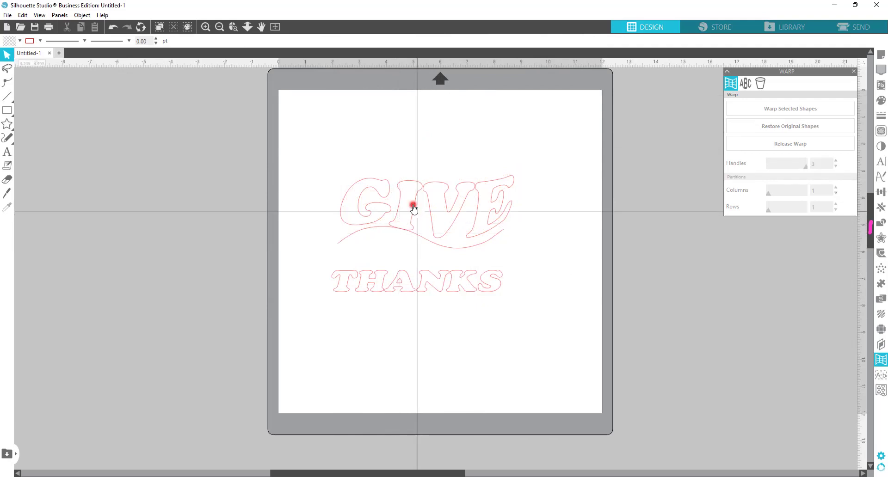
pyautogui.click(413, 205)
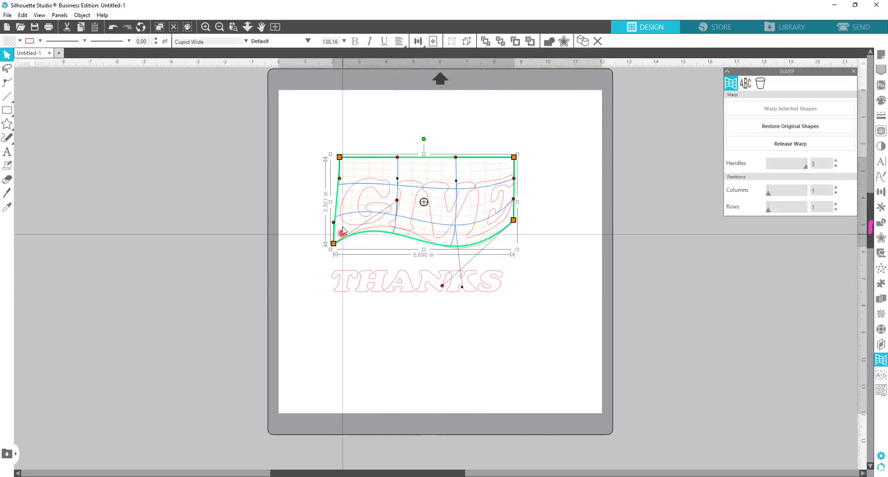
# - Pull the lower handle on GIVE's left edge outward past the corner and the lower-right inner mesh point farther down and right
pyautogui.moveTo(343, 231)
pyautogui.mouseDown()
pyautogui.moveTo(332, 222)
pyautogui.moveTo(331, 240)
pyautogui.mouseUp()
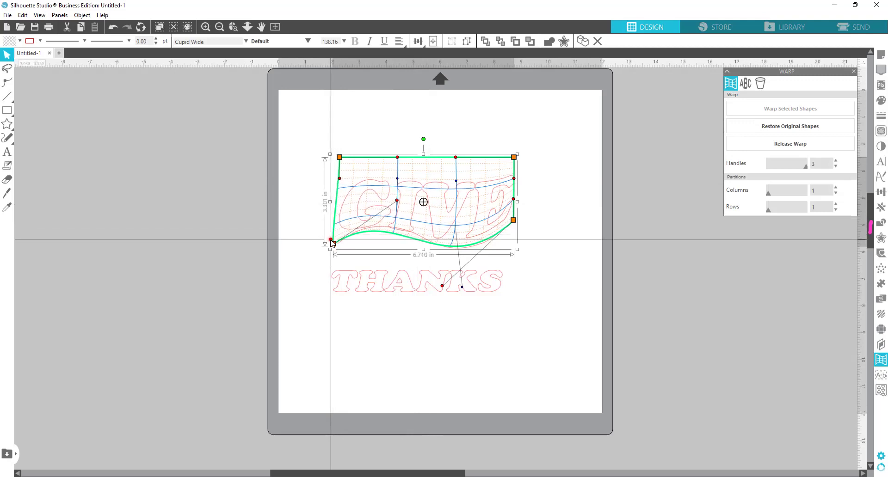
pyautogui.moveTo(454, 226); pyautogui.dragTo(454, 225)
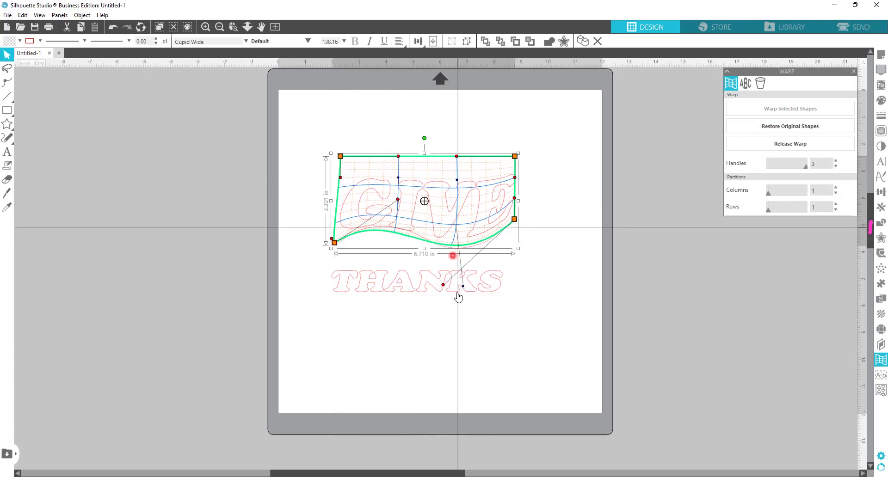
pyautogui.moveTo(457, 293); pyautogui.dragTo(472, 302)
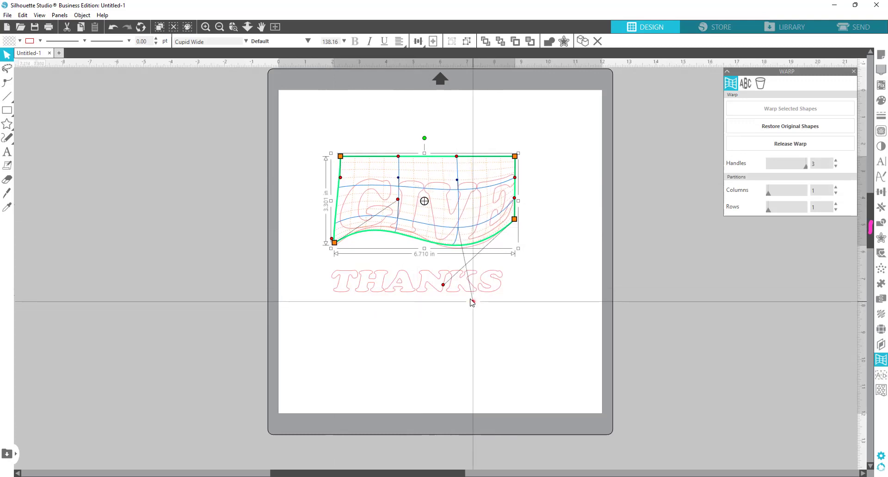
# - Bow the left and right edges of GIVE's warp outward and extend its lower-right corner slightly down and outward
pyautogui.moveTo(341, 178); pyautogui.dragTo(331, 177)
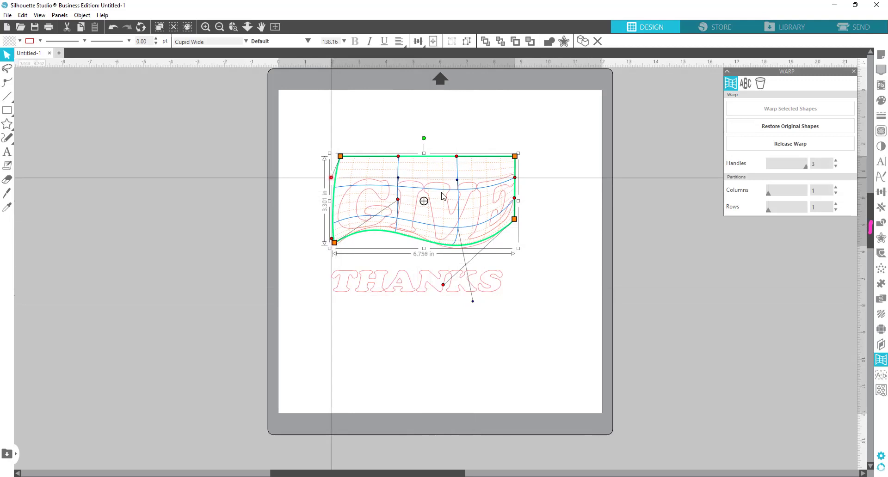
pyautogui.click(515, 179)
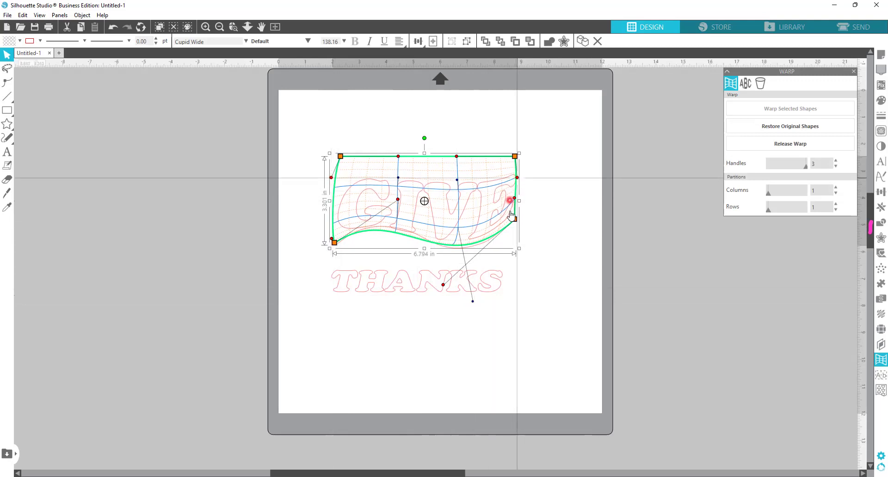
pyautogui.moveTo(513, 217)
pyautogui.mouseDown()
pyautogui.moveTo(520, 226)
pyautogui.moveTo(512, 224)
pyautogui.mouseUp()
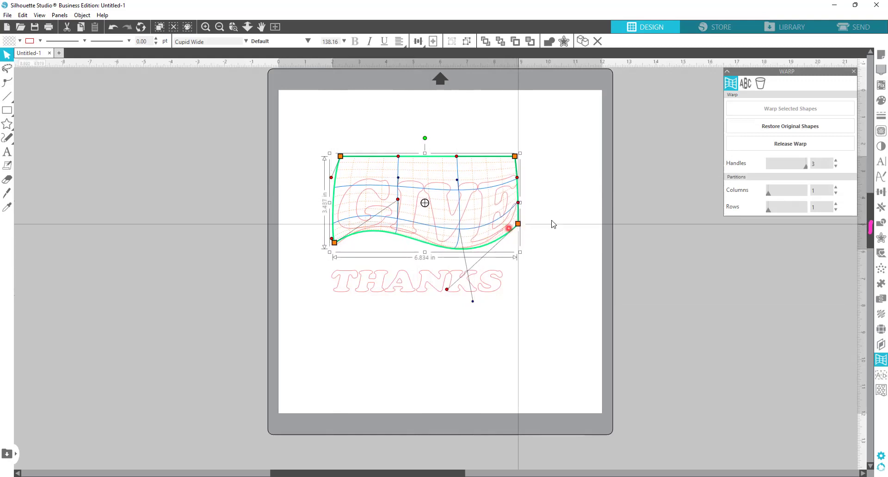
# - Nudge the wavy guide line slightly down beneath the warped GIVE
pyautogui.click(565, 221)
pyautogui.click(461, 252)
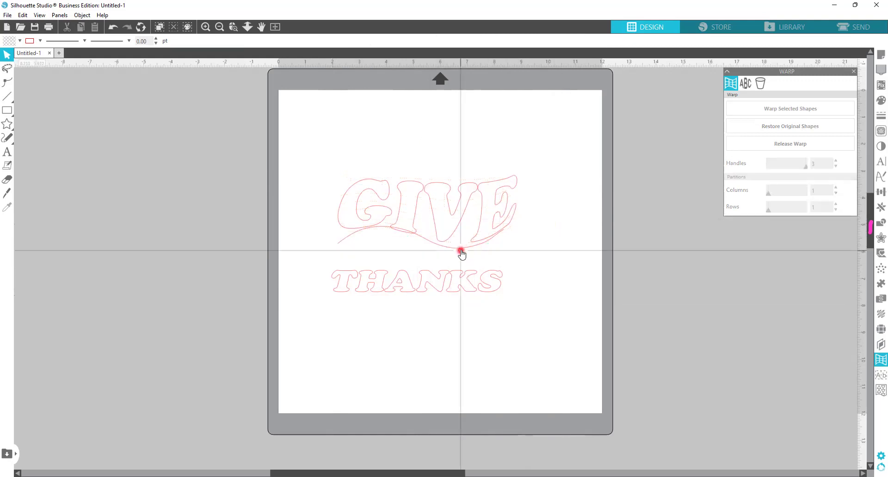
pyautogui.click(461, 252)
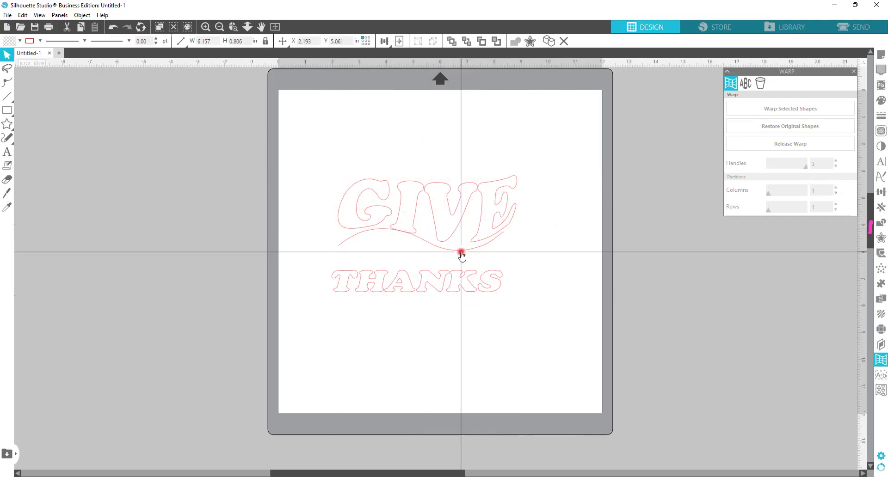
# - Stretch THANKS downward to a height of about 2.64 in, keeping its width
pyautogui.click(460, 285)
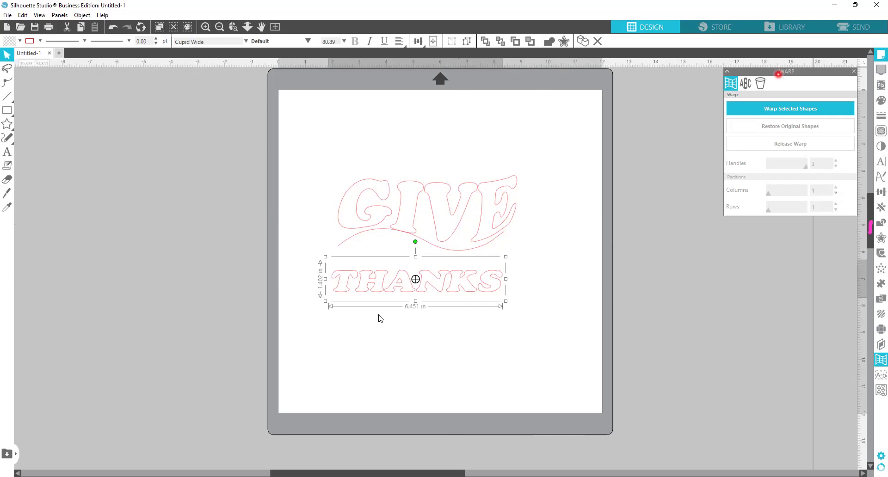
pyautogui.click(454, 279)
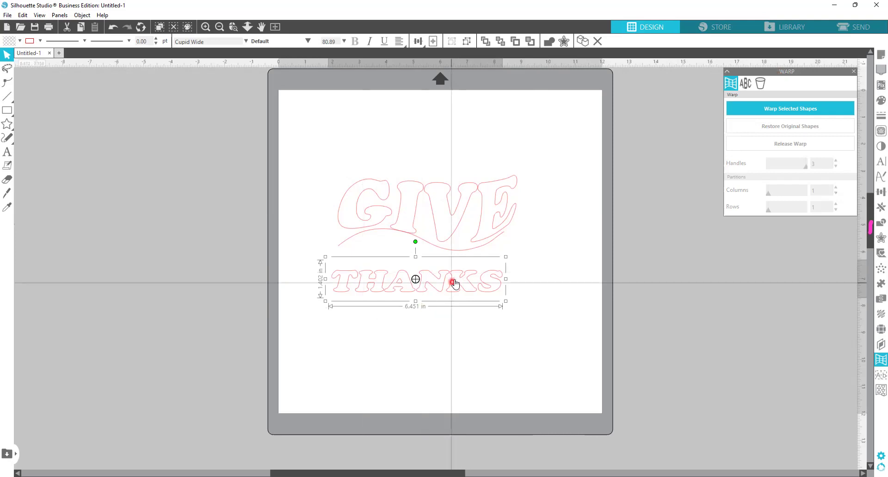
pyautogui.click(810, 111)
pyautogui.click(415, 301)
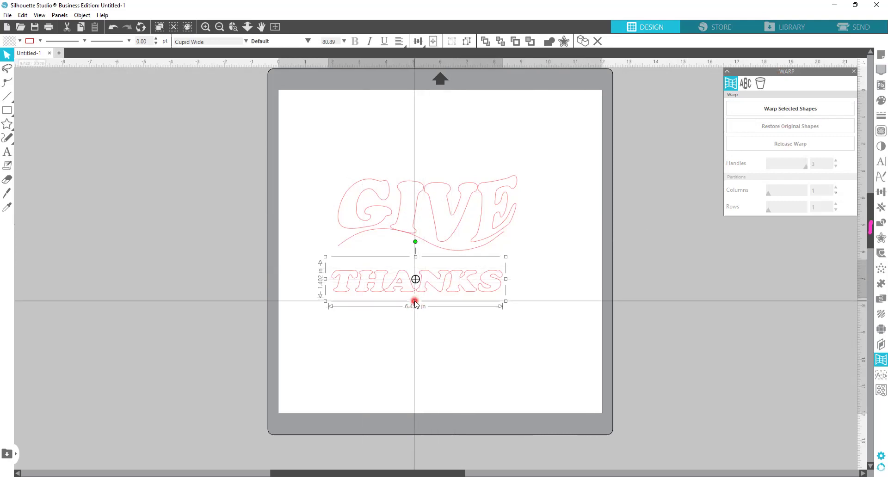
pyautogui.moveTo(415, 303); pyautogui.dragTo(416, 336)
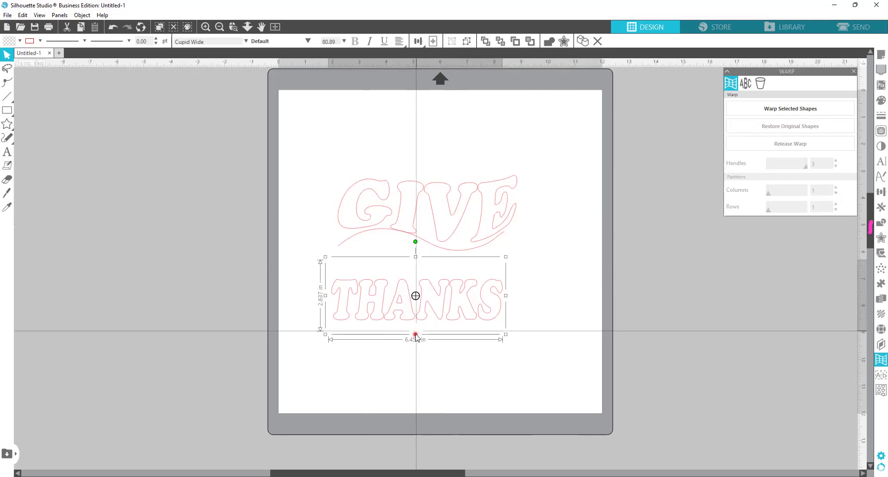
# - Apply a mesh warp to THANKS and move it up and slightly right so its frame overlaps the wavy line under GIVE
pyautogui.click(798, 108)
pyautogui.click(443, 302)
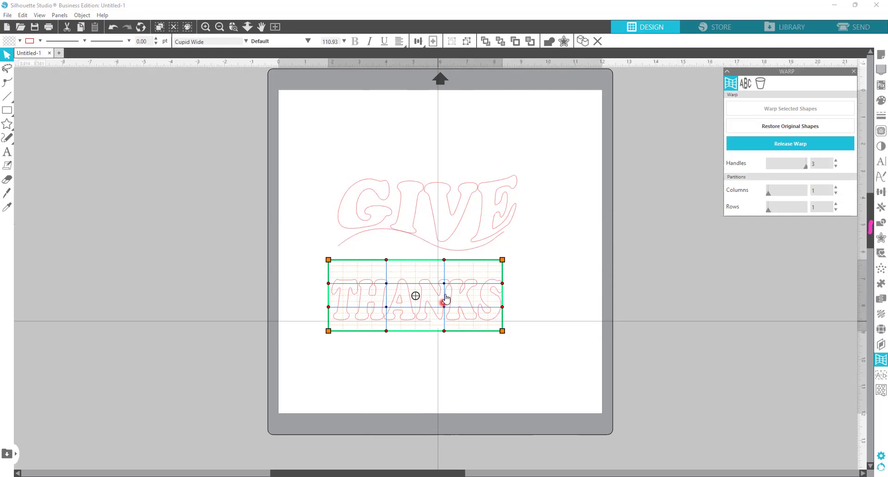
pyautogui.moveTo(454, 291); pyautogui.dragTo(448, 285)
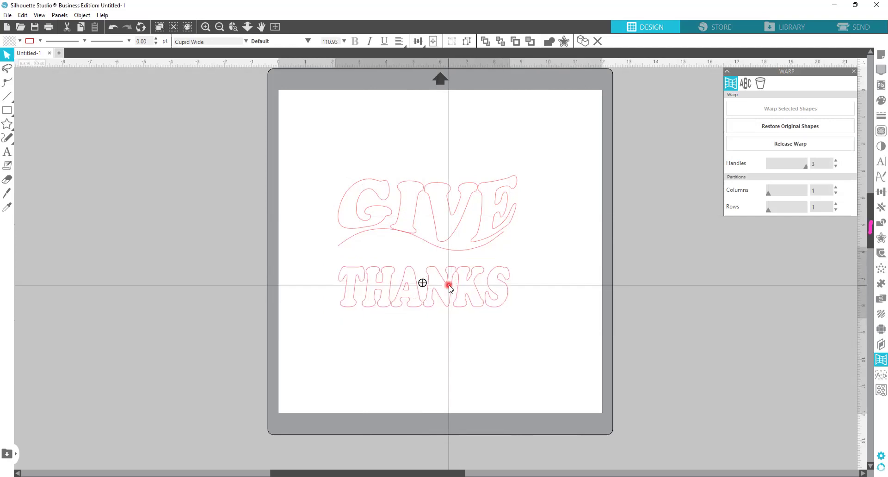
pyautogui.click(660, 178)
pyautogui.click(475, 300)
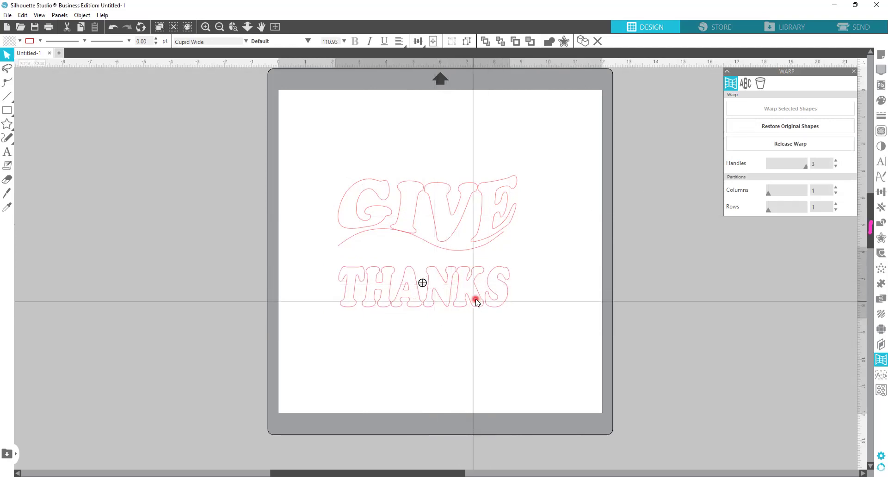
pyautogui.click(466, 301)
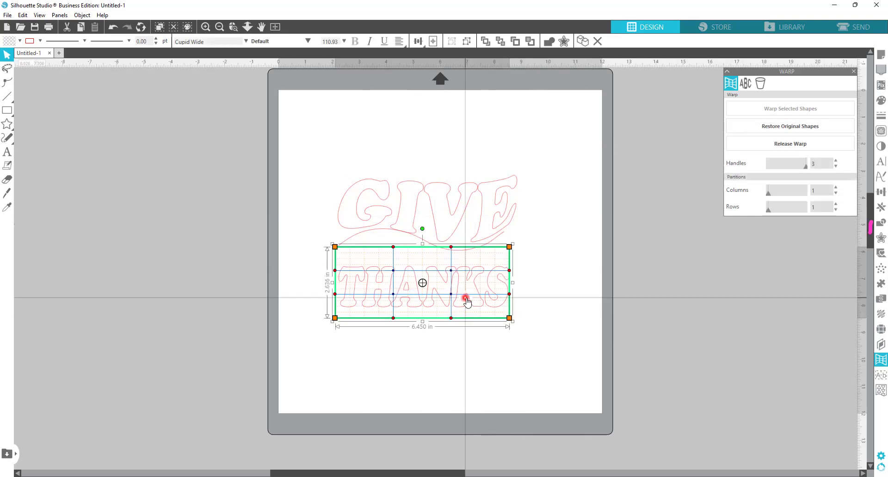
pyautogui.click(506, 278)
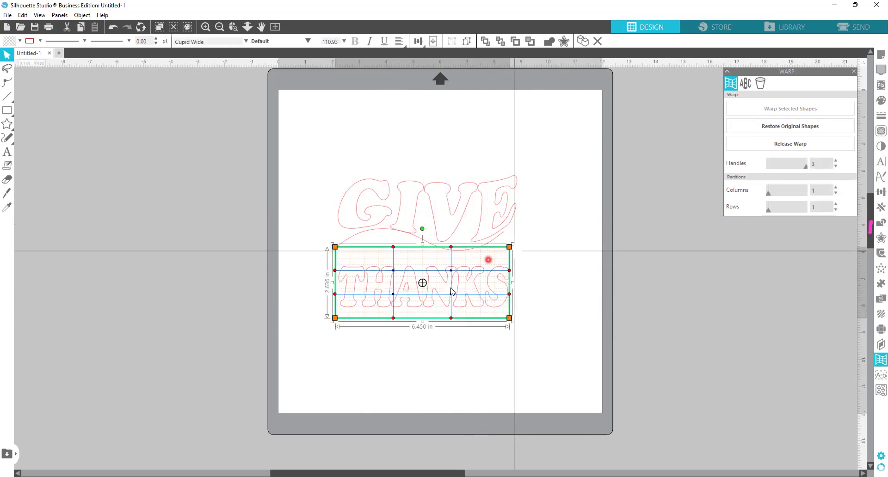
pyautogui.moveTo(441, 296); pyautogui.dragTo(439, 283)
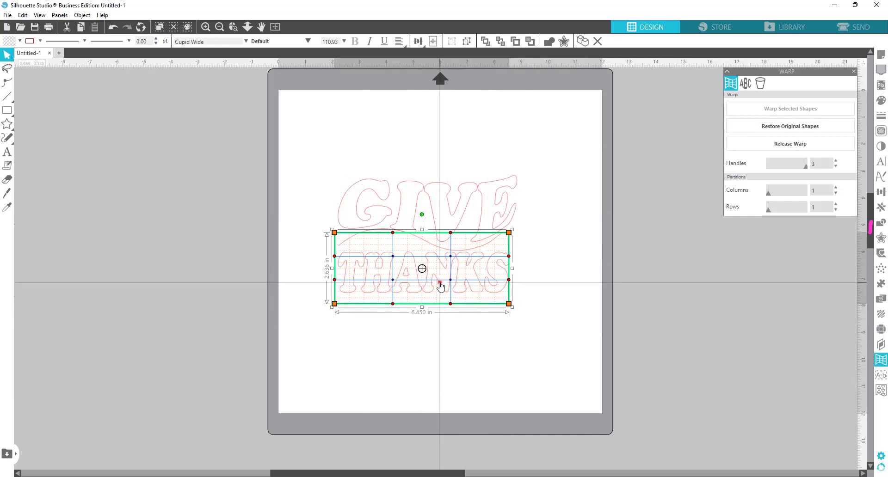
# - Pull the upper handle on THANKS's right edge up above the corner and extend the lower-right corner down and outward
pyautogui.click(509, 256)
pyautogui.moveTo(510, 257); pyautogui.dragTo(512, 238)
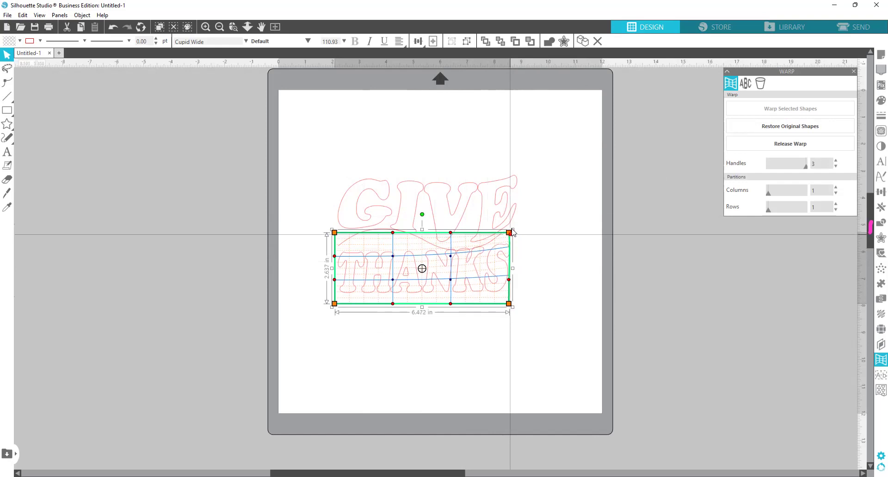
pyautogui.moveTo(513, 231); pyautogui.dragTo(519, 213)
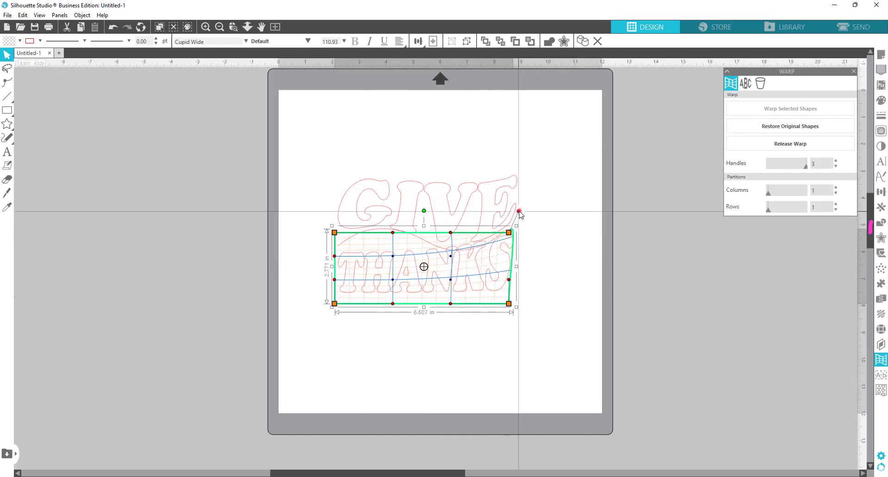
pyautogui.moveTo(509, 304); pyautogui.dragTo(518, 323)
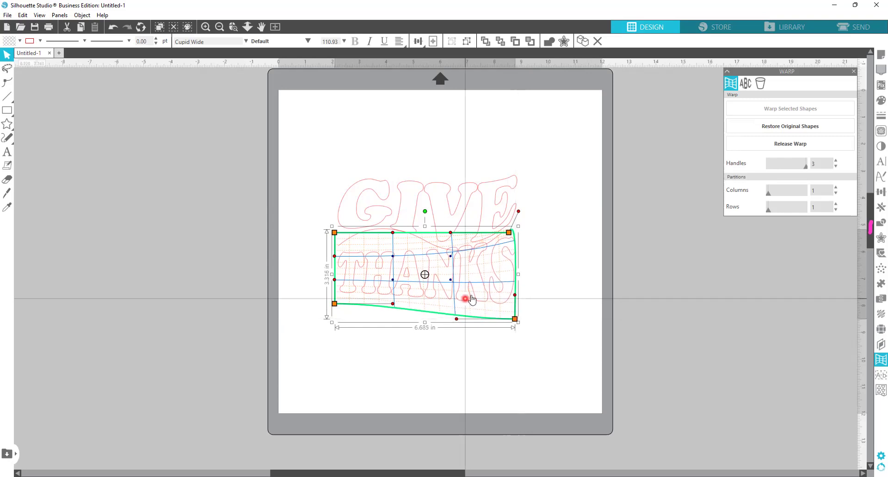
# - Pull the top edge's left handle far up to arch THANKS along the wave, raising the upper-left inner point and lowering the lower-right one
pyautogui.moveTo(471, 300); pyautogui.dragTo(447, 282)
pyautogui.moveTo(314, 238); pyautogui.dragTo(395, 118)
pyautogui.moveTo(437, 280); pyautogui.dragTo(452, 390)
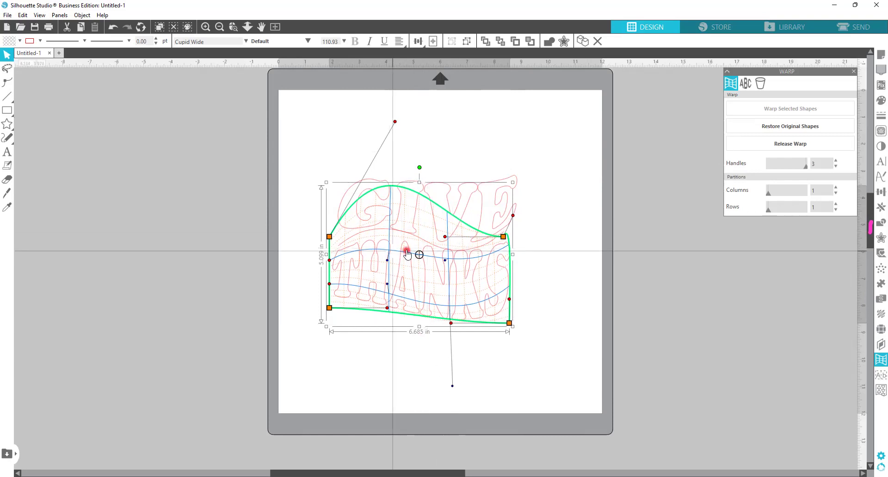
pyautogui.moveTo(390, 264); pyautogui.dragTo(374, 217)
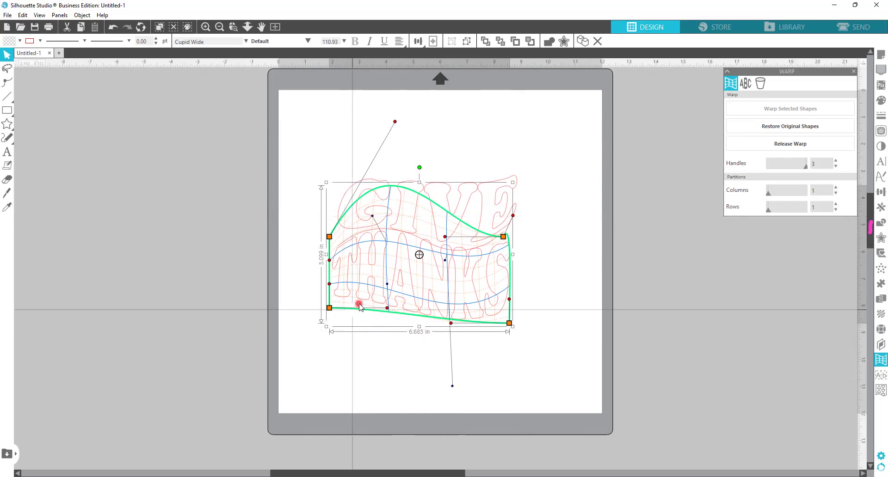
# - Lower the bottom edge's left handle and the lower-left corner of THANKS's warp, and widen the word to about 6.96 in
pyautogui.moveTo(336, 312)
pyautogui.mouseDown()
pyautogui.moveTo(402, 316)
pyautogui.moveTo(391, 310)
pyautogui.moveTo(389, 326)
pyautogui.mouseUp()
pyautogui.moveTo(329, 308); pyautogui.dragTo(329, 333)
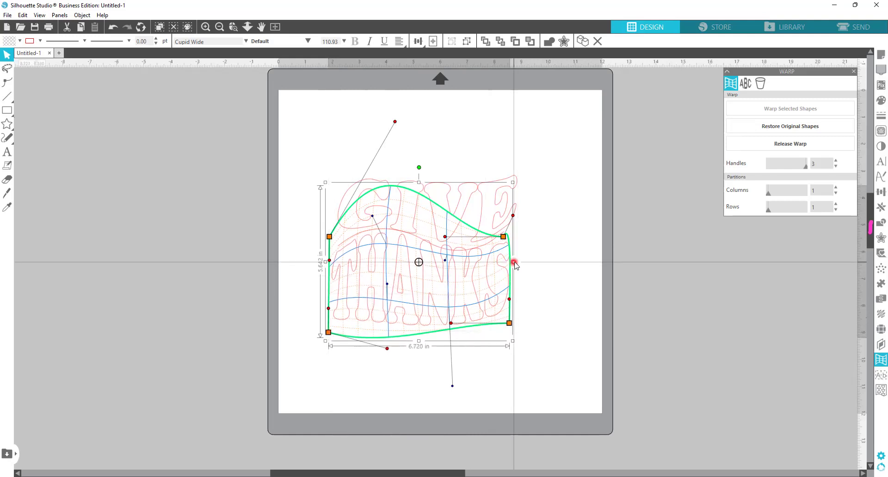
pyautogui.moveTo(514, 262); pyautogui.dragTo(520, 263)
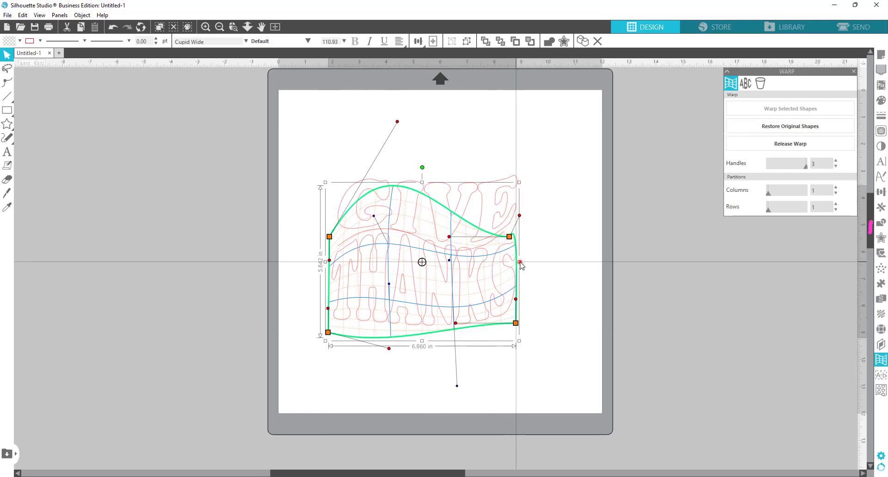
# - Bow the left edge of GIVE's warp farther outward and extend its lower-left corner down and left over the T
pyautogui.click(337, 211)
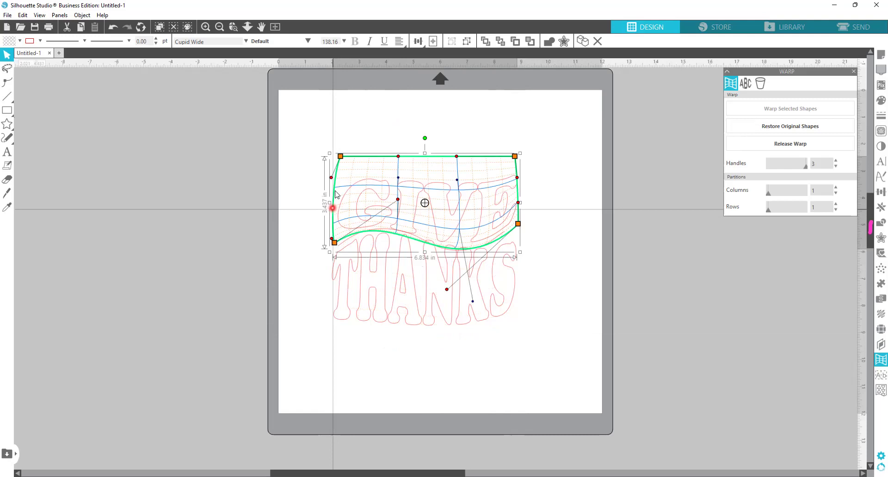
pyautogui.moveTo(331, 177)
pyautogui.mouseDown()
pyautogui.moveTo(308, 177)
pyautogui.moveTo(320, 181)
pyautogui.mouseUp()
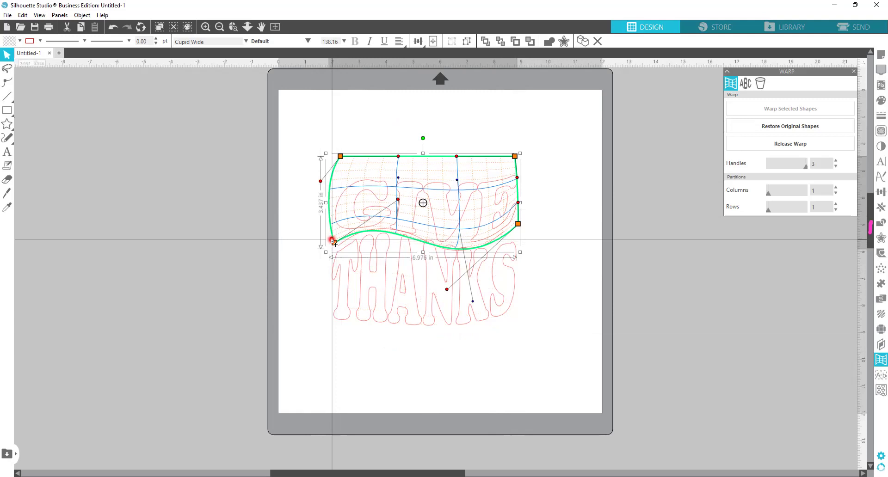
pyautogui.moveTo(333, 242); pyautogui.dragTo(328, 253)
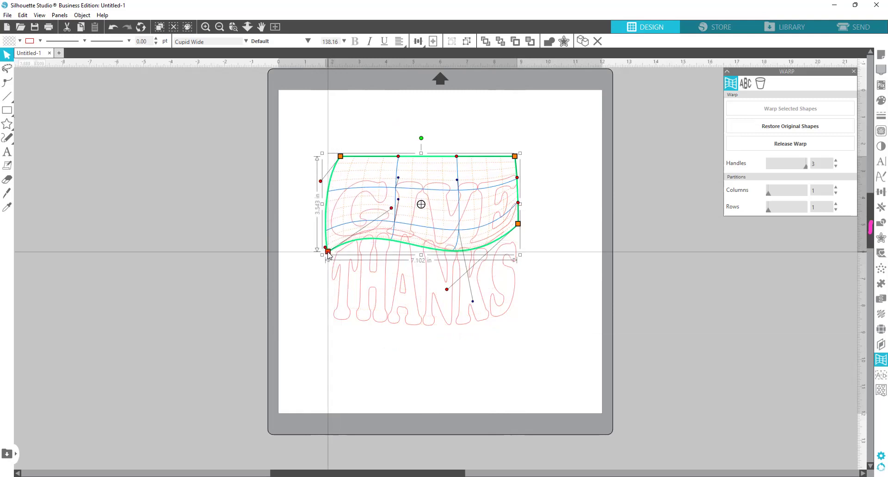
# - Adjust GIVE's upper-right inner mesh point to slightly higher and farther left, and raise the upper-left inner point slightly
pyautogui.click(456, 180)
pyautogui.moveTo(458, 187); pyautogui.dragTo(471, 232)
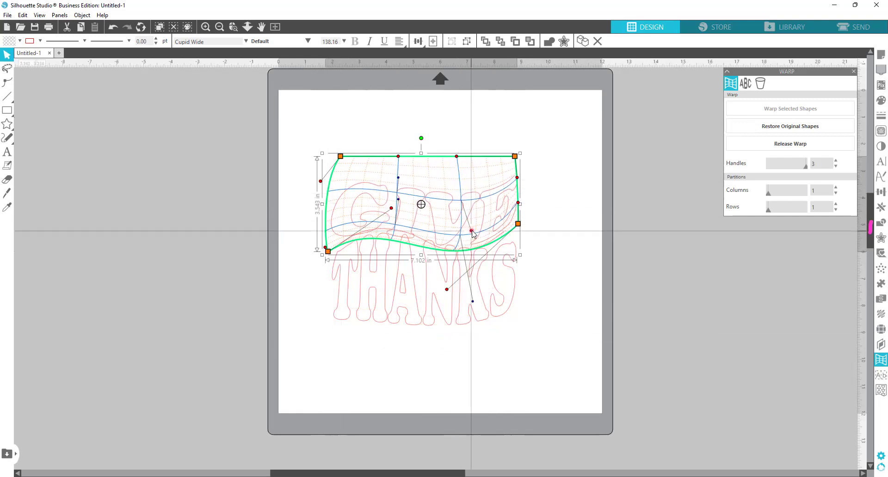
pyautogui.moveTo(459, 202); pyautogui.dragTo(451, 180)
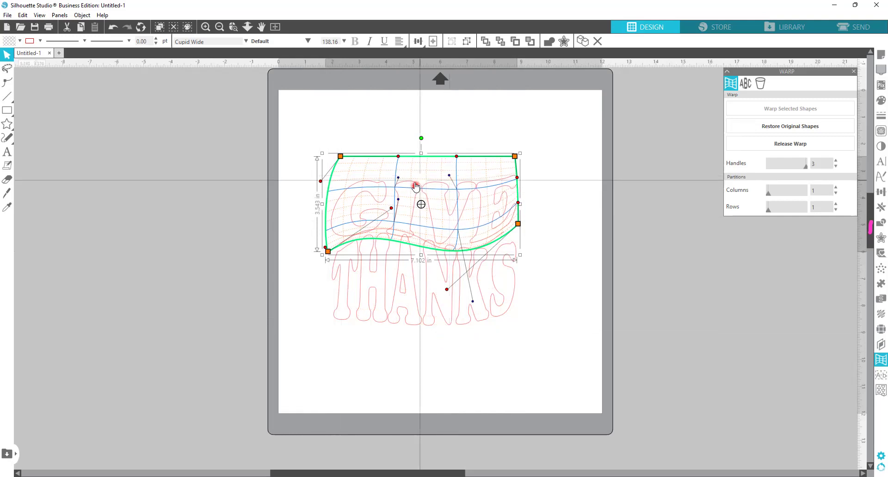
pyautogui.moveTo(397, 178); pyautogui.dragTo(398, 173)
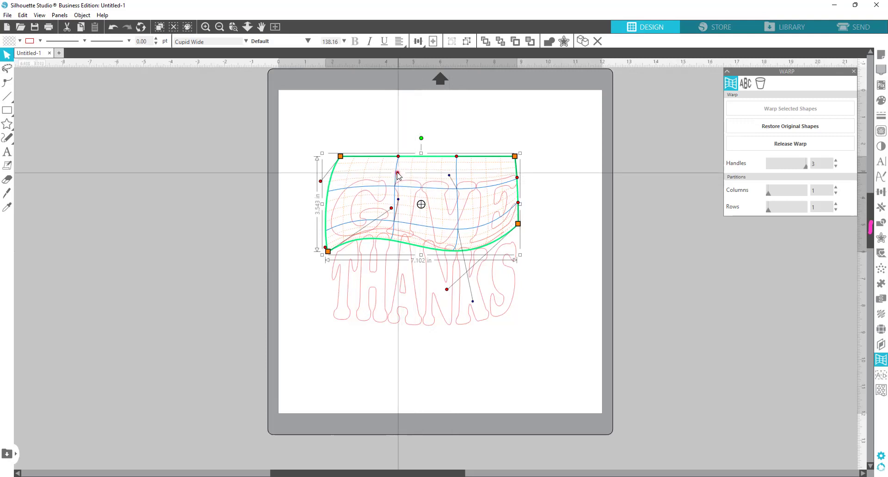
pyautogui.click(332, 188)
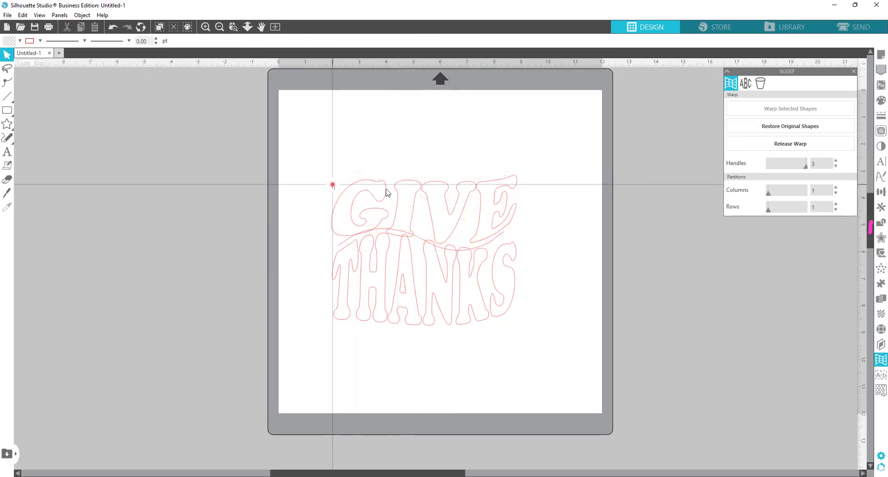
# - Move the wavy guide line off the page to the left of the mat and nudge GIVE slightly upward from THANKS
pyautogui.click(486, 246)
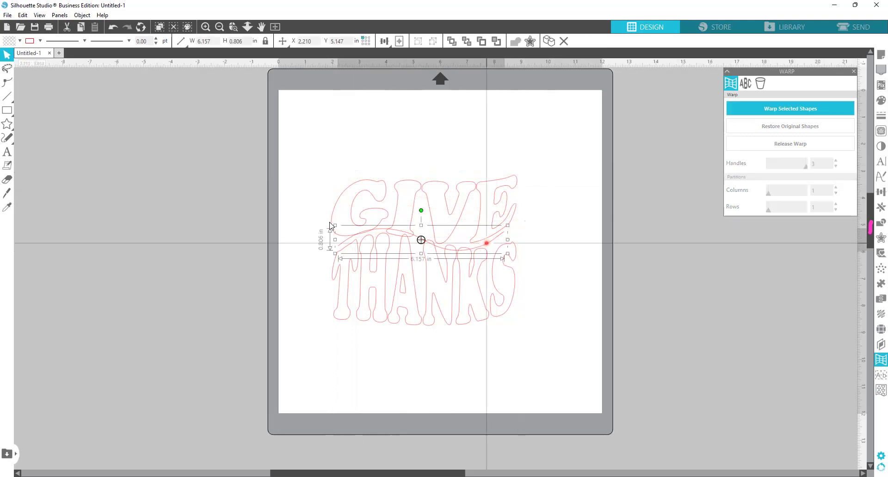
pyautogui.moveTo(486, 246); pyautogui.dragTo(334, 225)
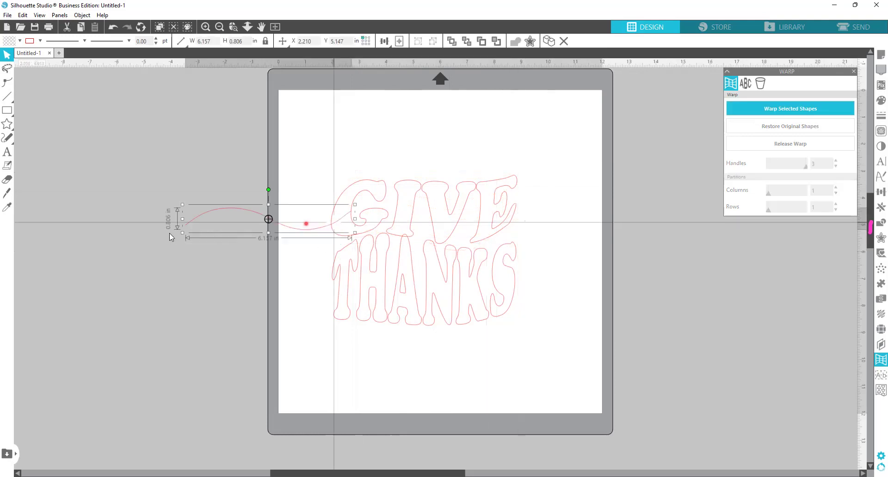
pyautogui.click(432, 219)
pyautogui.moveTo(429, 215); pyautogui.dragTo(431, 214)
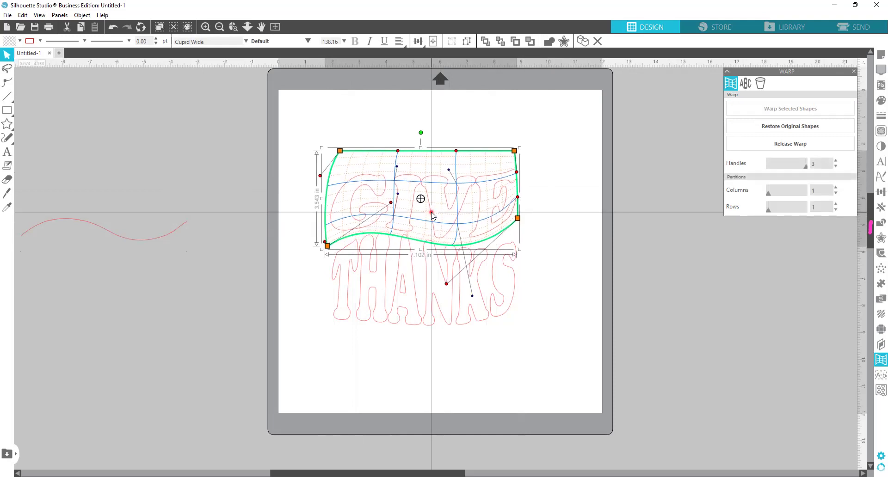
# - Pull the lower-left corner of GIVE's warp farther down and slightly outward, and nudge THANKS slightly down away from it
pyautogui.moveTo(328, 246); pyautogui.dragTo(325, 261)
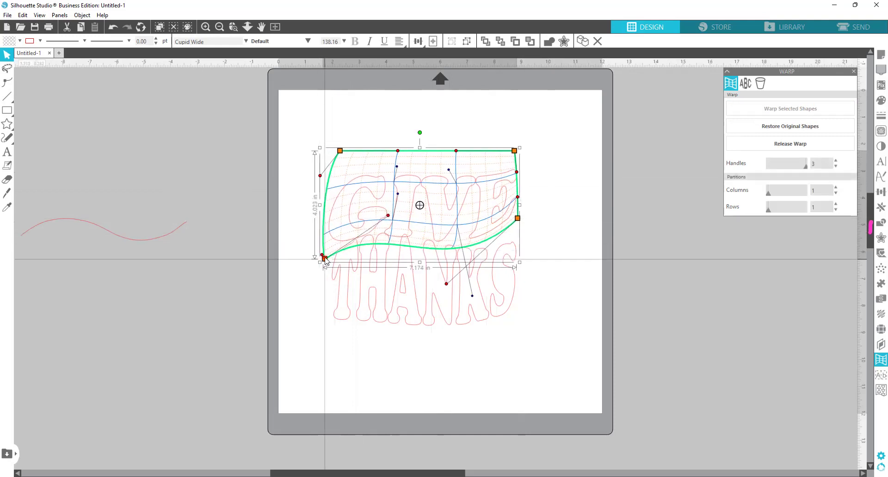
pyautogui.click(455, 305)
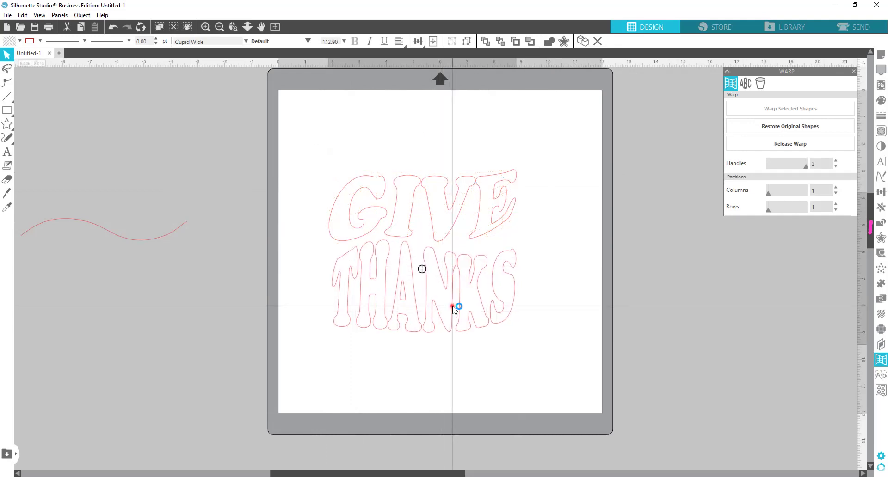
# - Extend the lower-right corner of GIVE's warp outward and down, widening it to about 7.70 in, and nudge GIVE slightly right
pyautogui.click(456, 209)
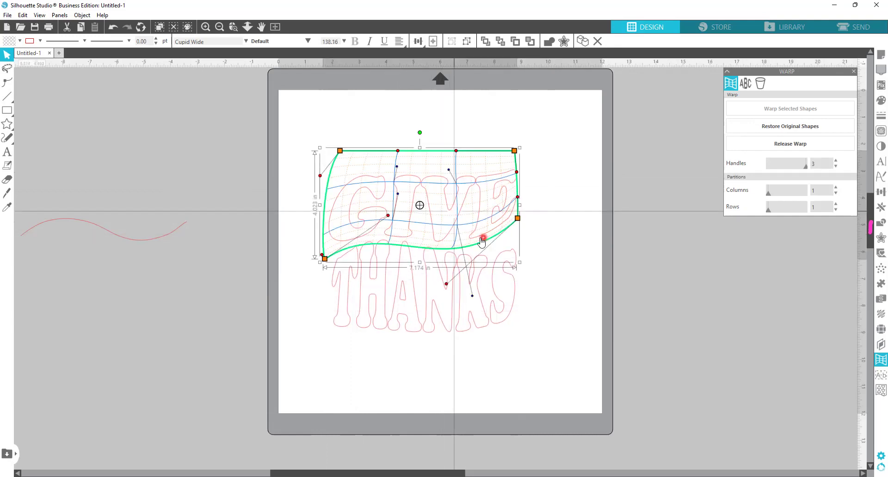
pyautogui.moveTo(517, 218); pyautogui.dragTo(538, 243)
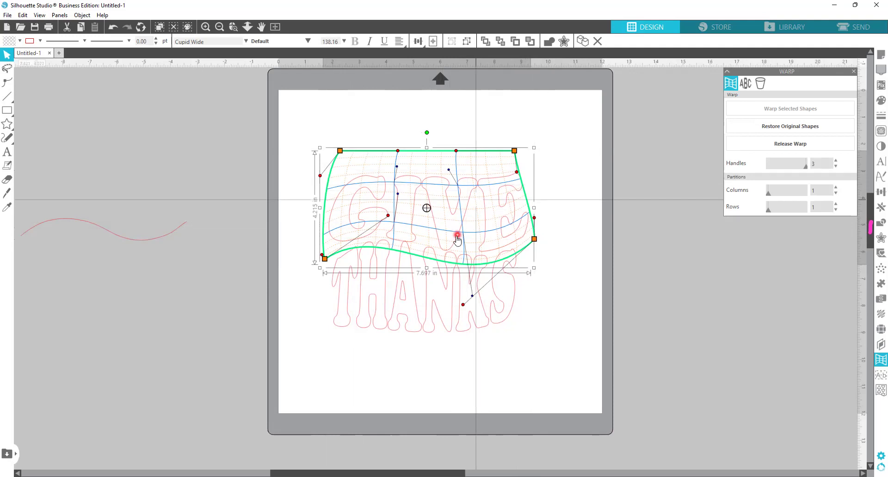
pyautogui.moveTo(457, 236); pyautogui.dragTo(457, 237)
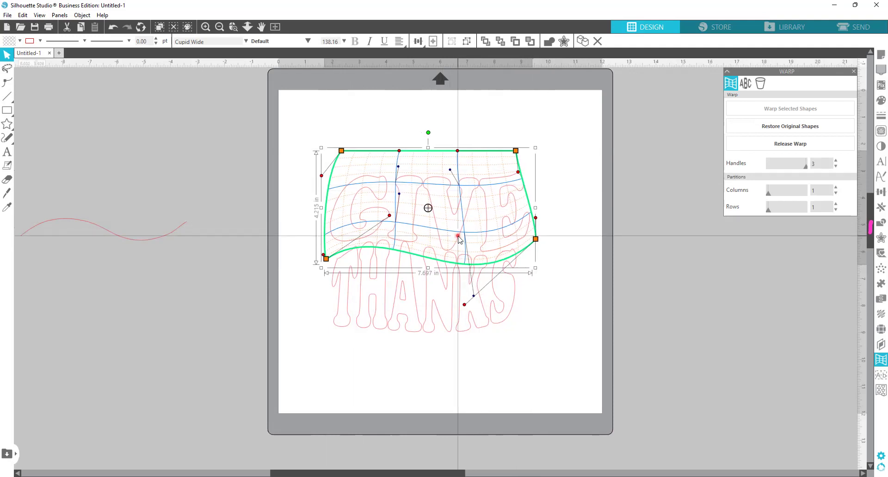
pyautogui.click(567, 287)
pyautogui.click(511, 273)
pyautogui.click(504, 223)
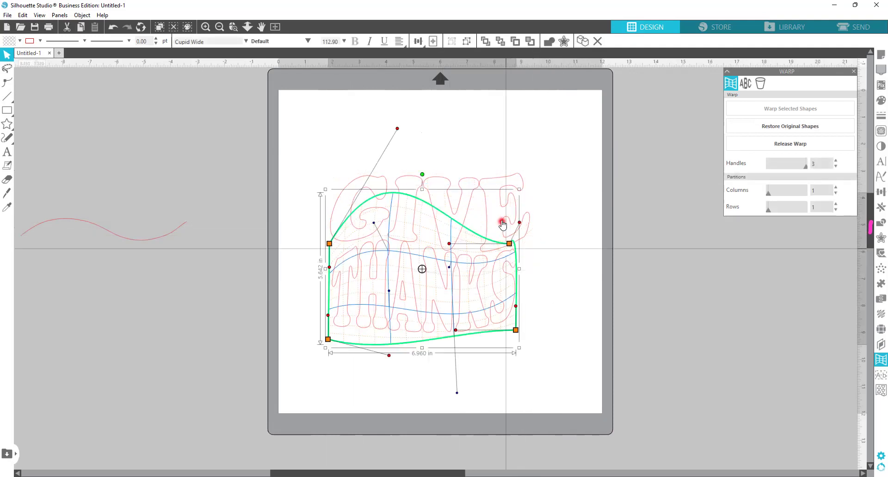
pyautogui.click(516, 185)
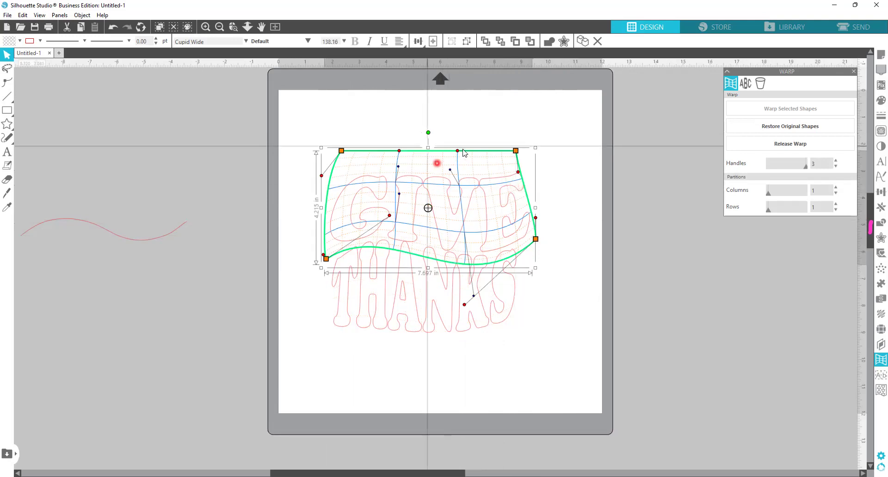
# - Lower the top edge's right handle on GIVE's warp so that the edge dips toward the V and E
pyautogui.moveTo(457, 145); pyautogui.dragTo(536, 161)
pyautogui.moveTo(519, 210); pyautogui.dragTo(503, 214)
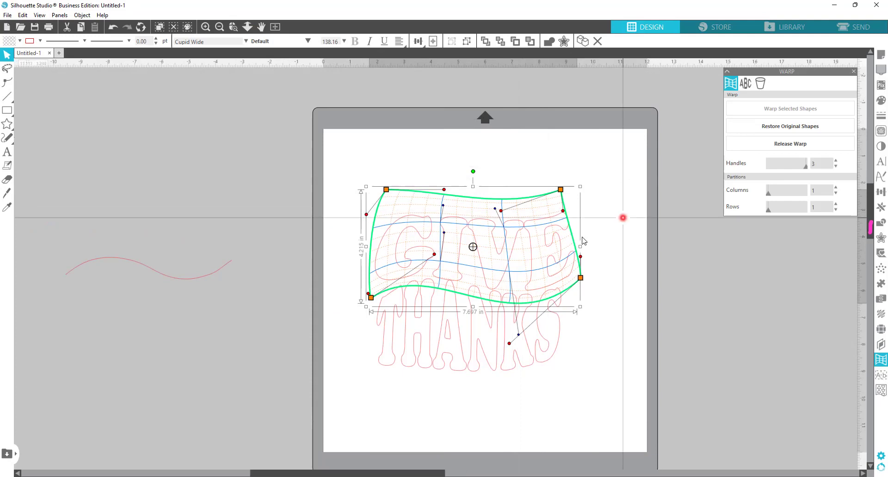
pyautogui.click(624, 216)
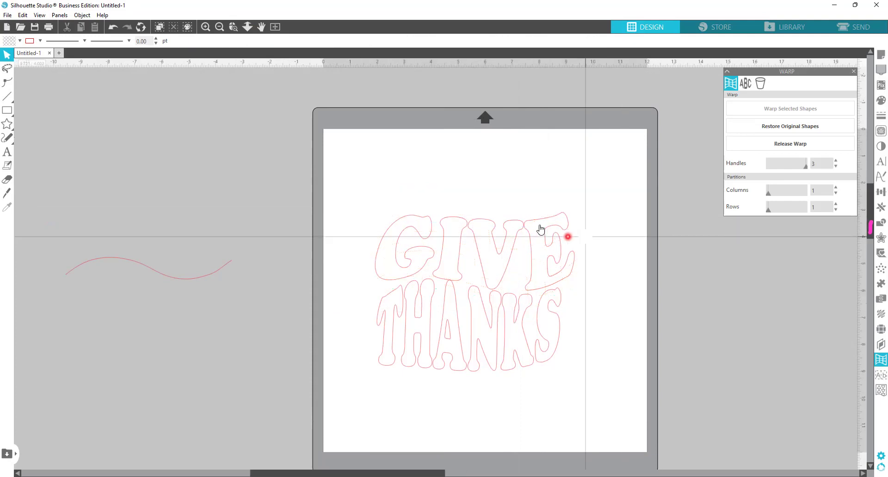
# - Fill GIVE with orange F68E27 and THANKS with brown
pyautogui.click(881, 100)
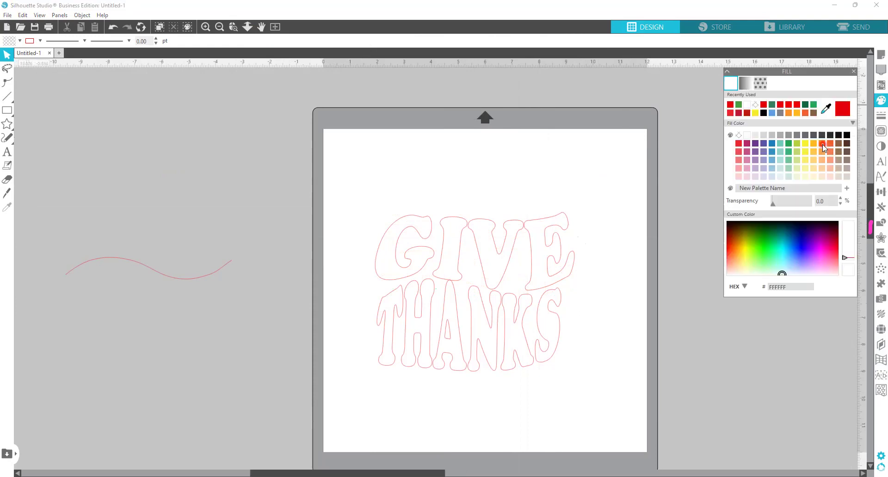
pyautogui.click(822, 143)
pyautogui.click(485, 222)
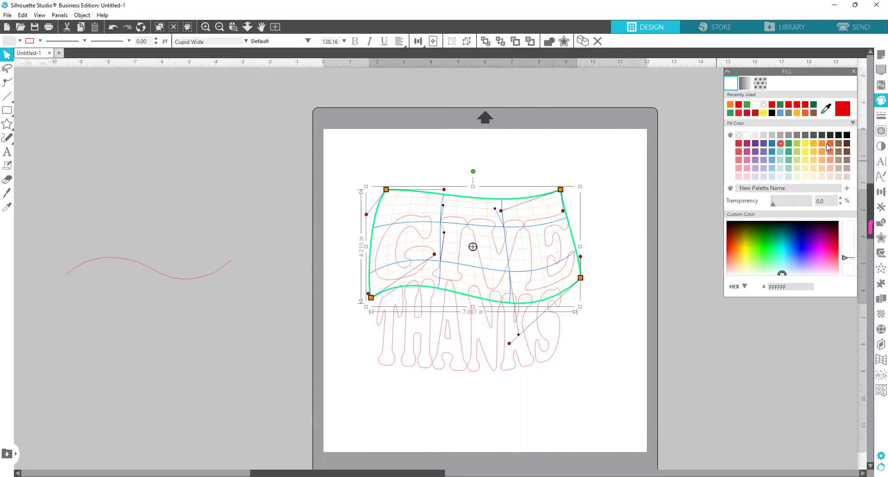
pyautogui.click(824, 143)
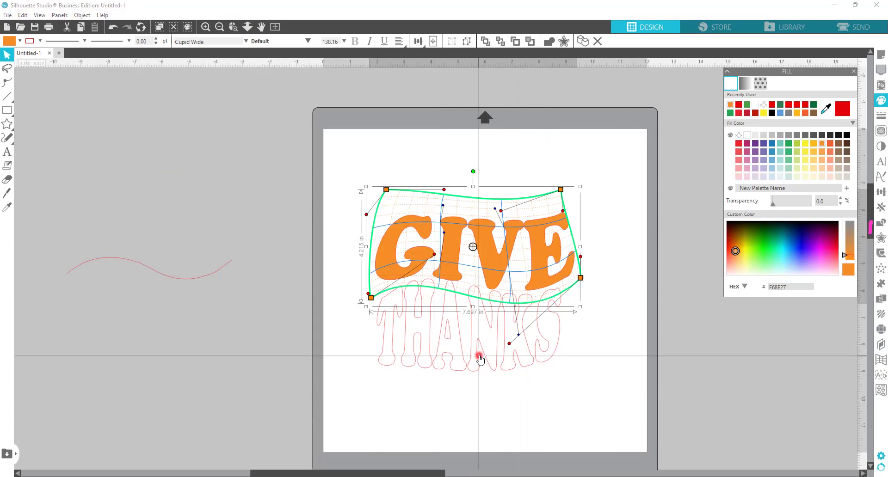
pyautogui.click(479, 355)
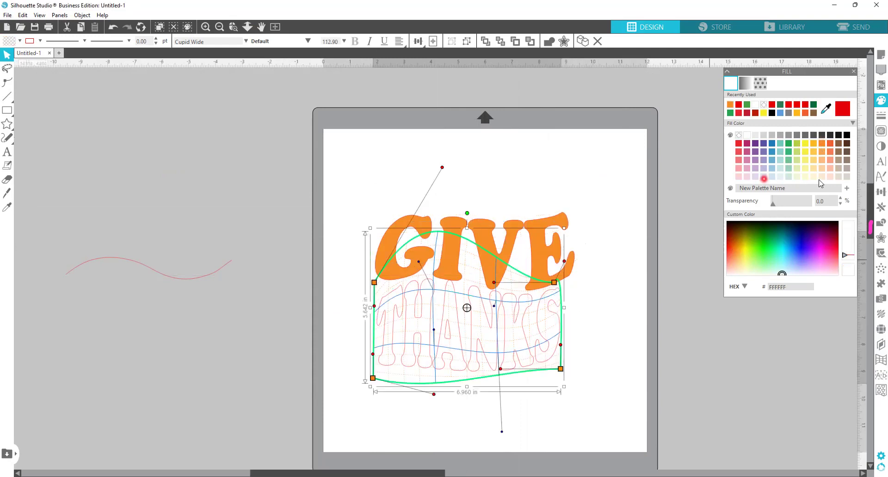
pyautogui.click(837, 143)
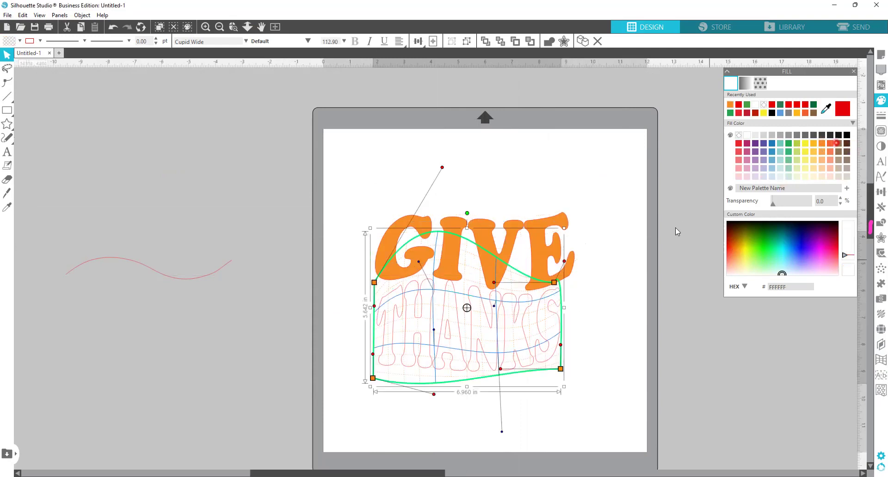